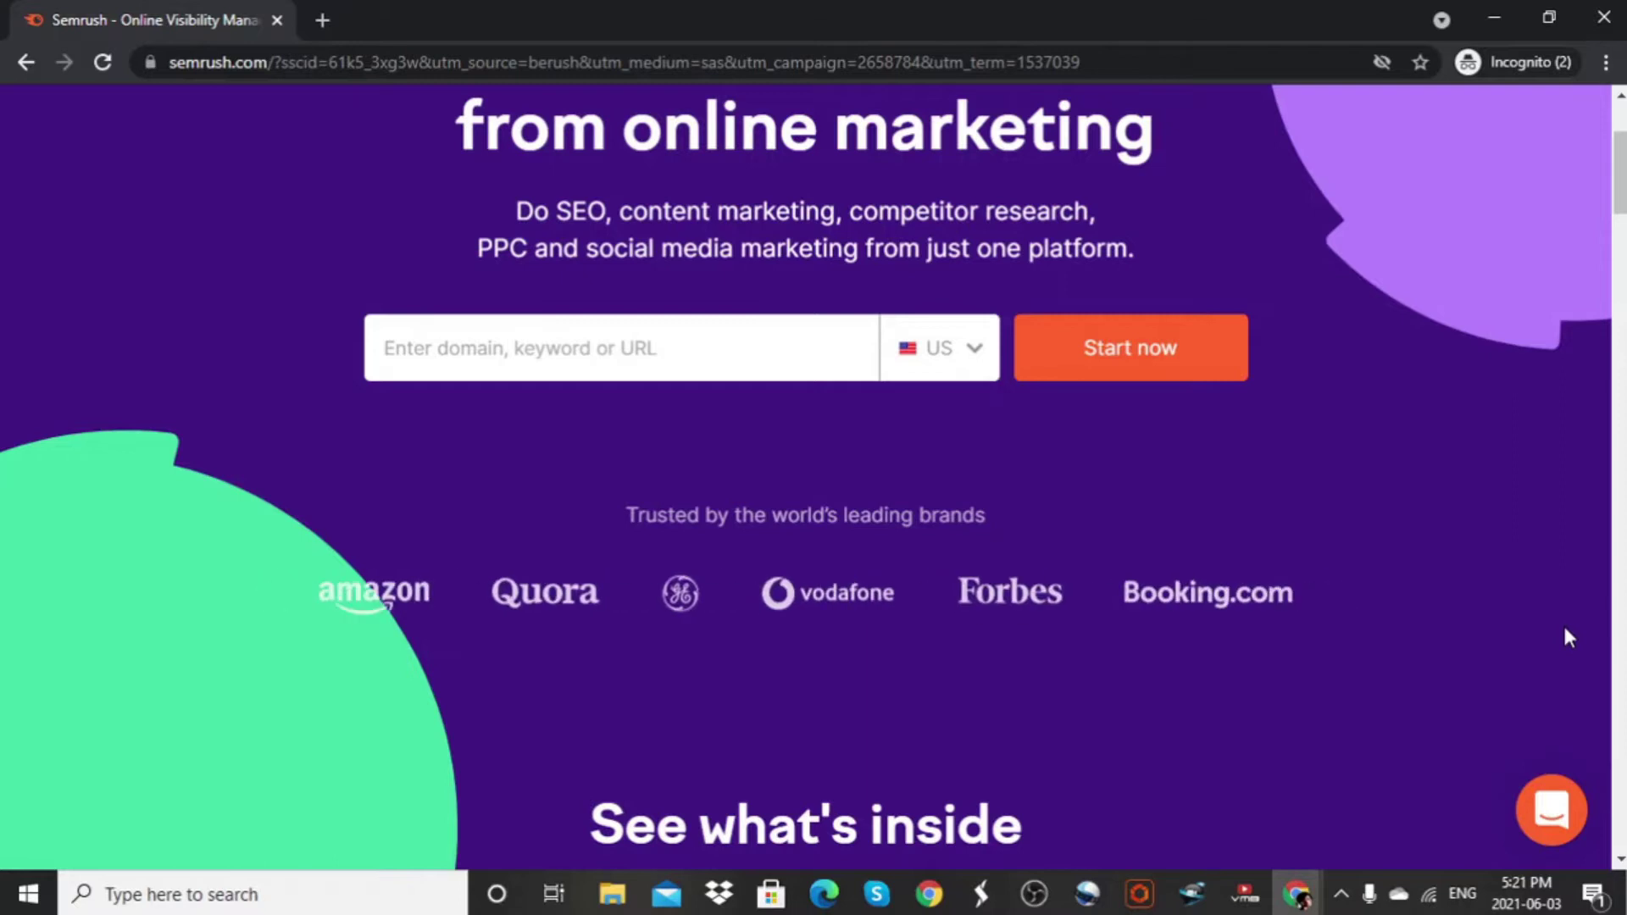
Step: Look through the home page's overview of the marketing toolkits the platform includes
scroll(1404, 575, down, 4)
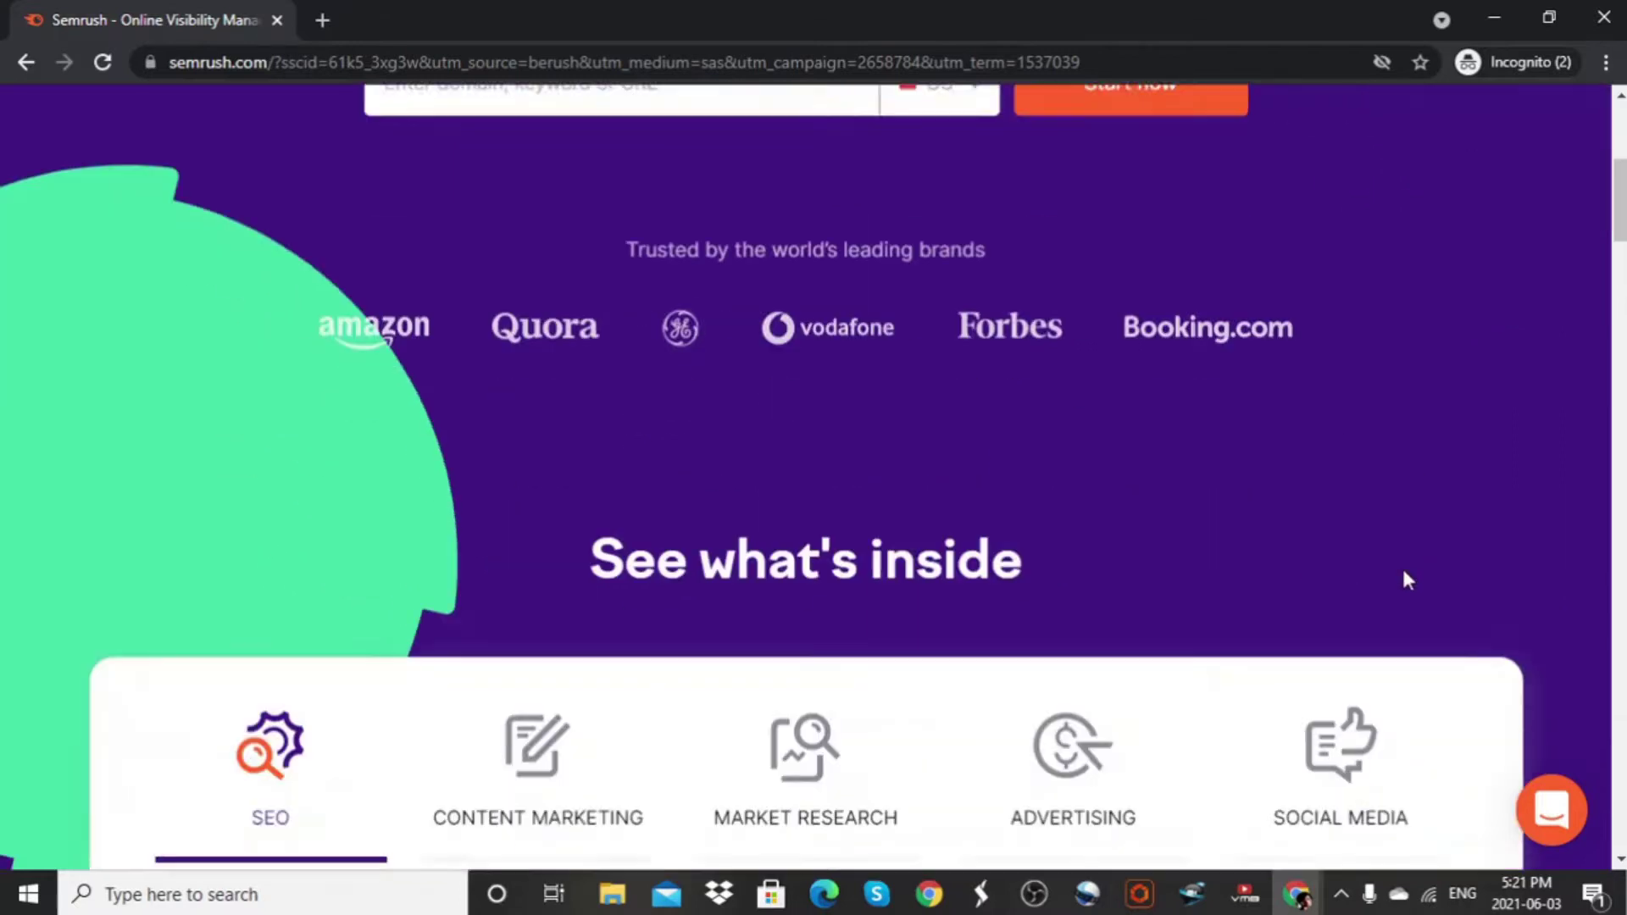
scroll(1404, 576, down, 5)
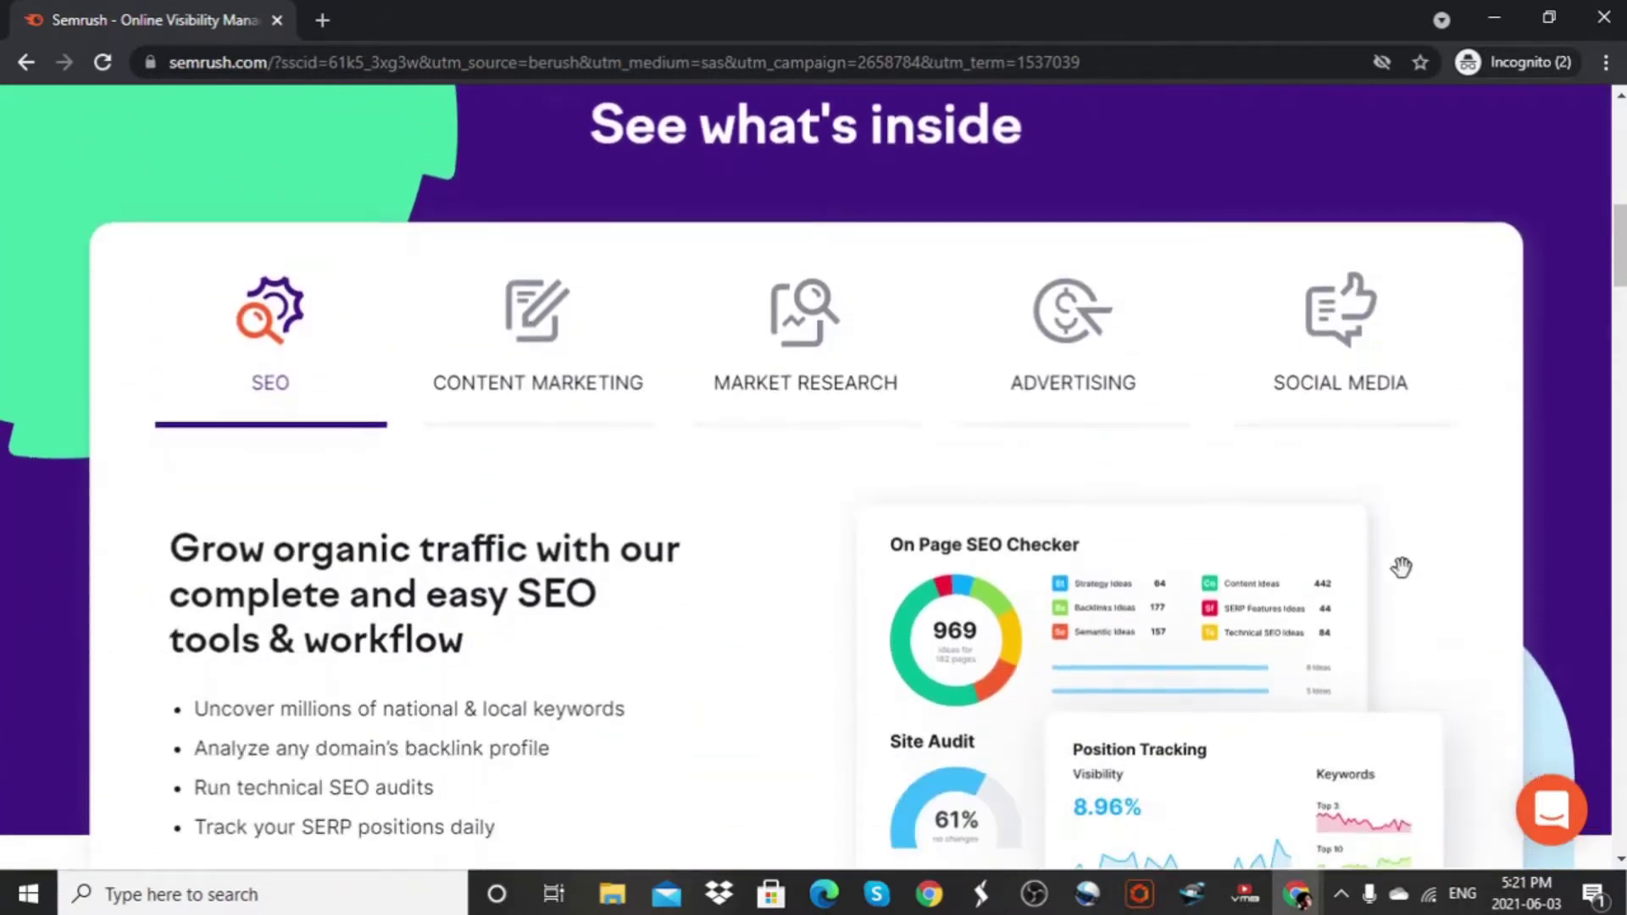
scroll(1237, 394, down, 10)
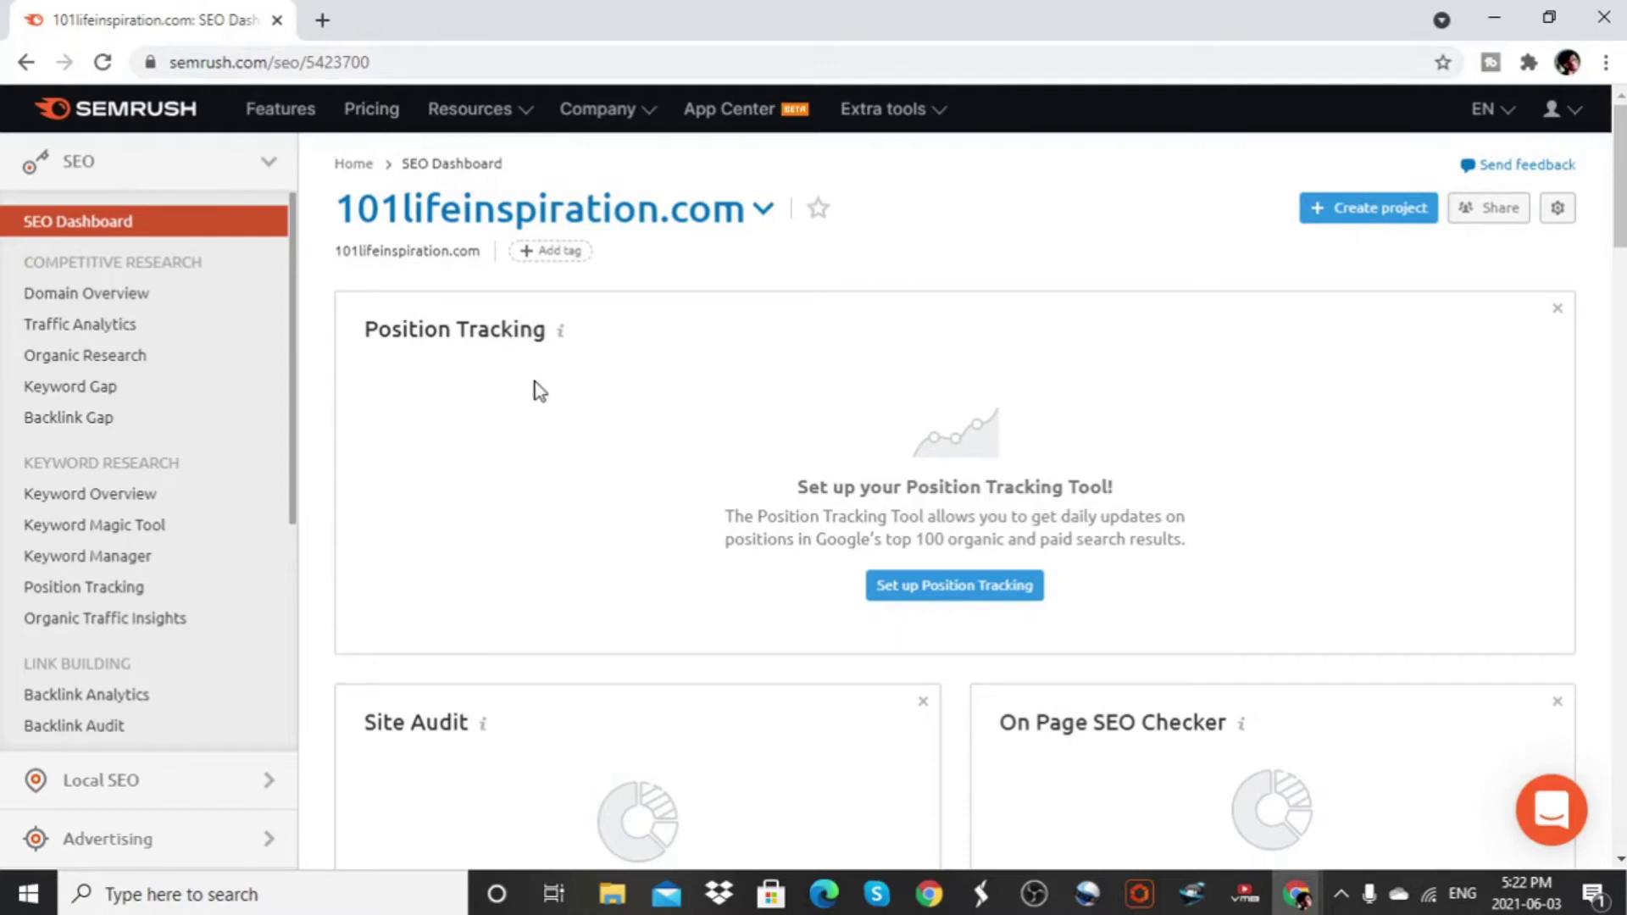
Step: Open the Keyword Magic Tool from the SEO dashboard and search the US database for the keyword "baby"
scroll(539, 391, down, 1)
scroll(539, 390, down, 2)
scroll(539, 391, up, 1)
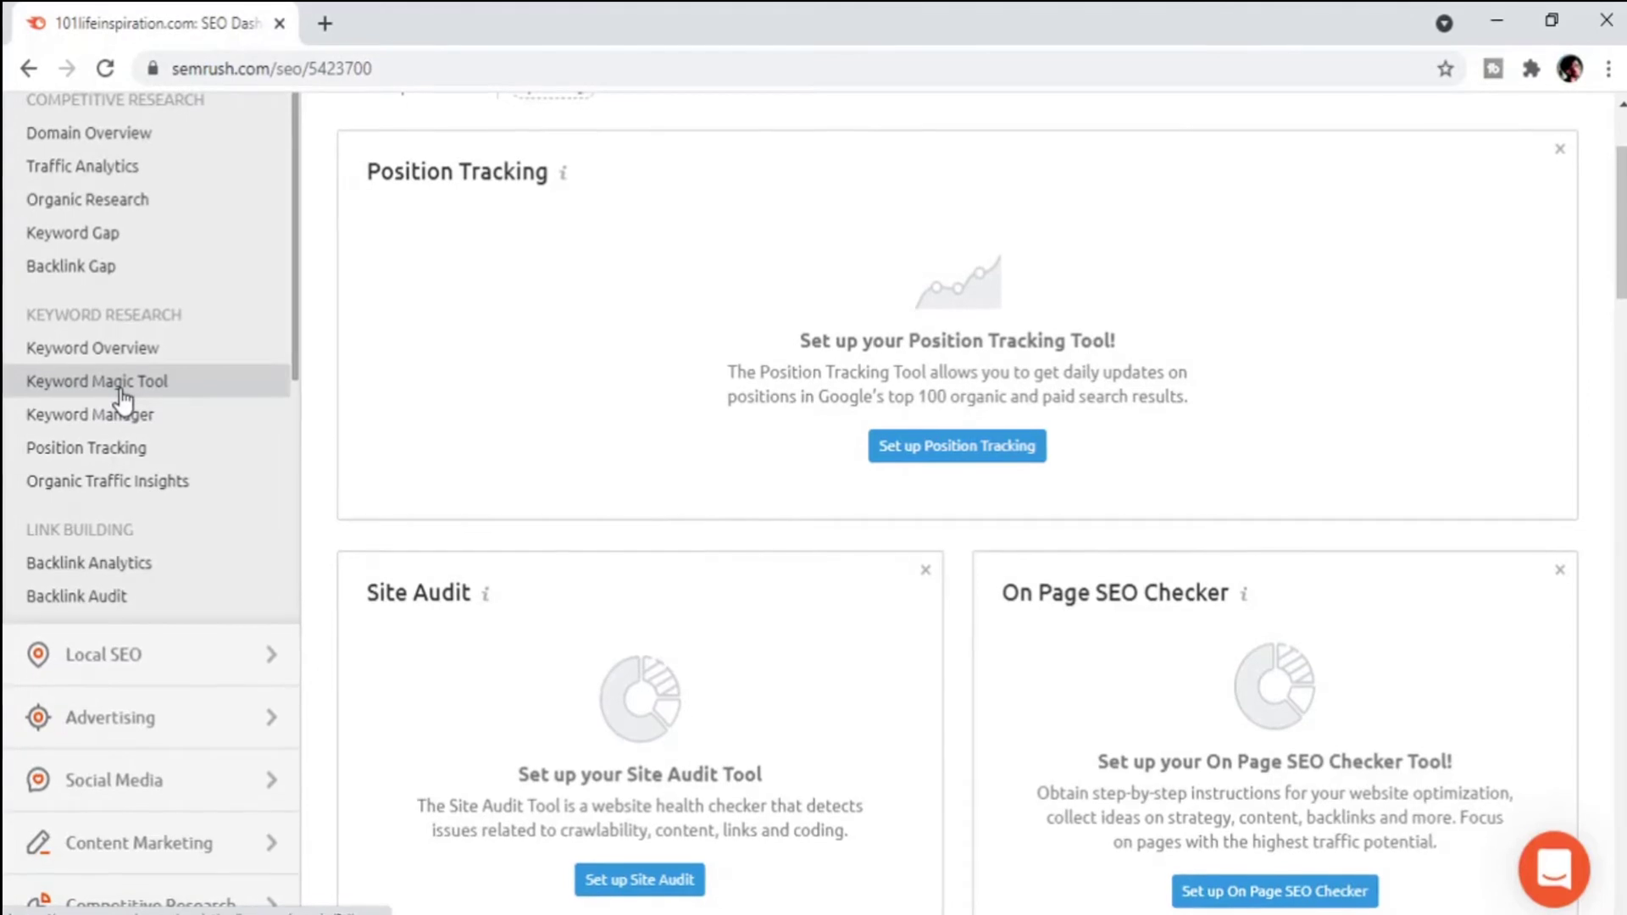
click(124, 399)
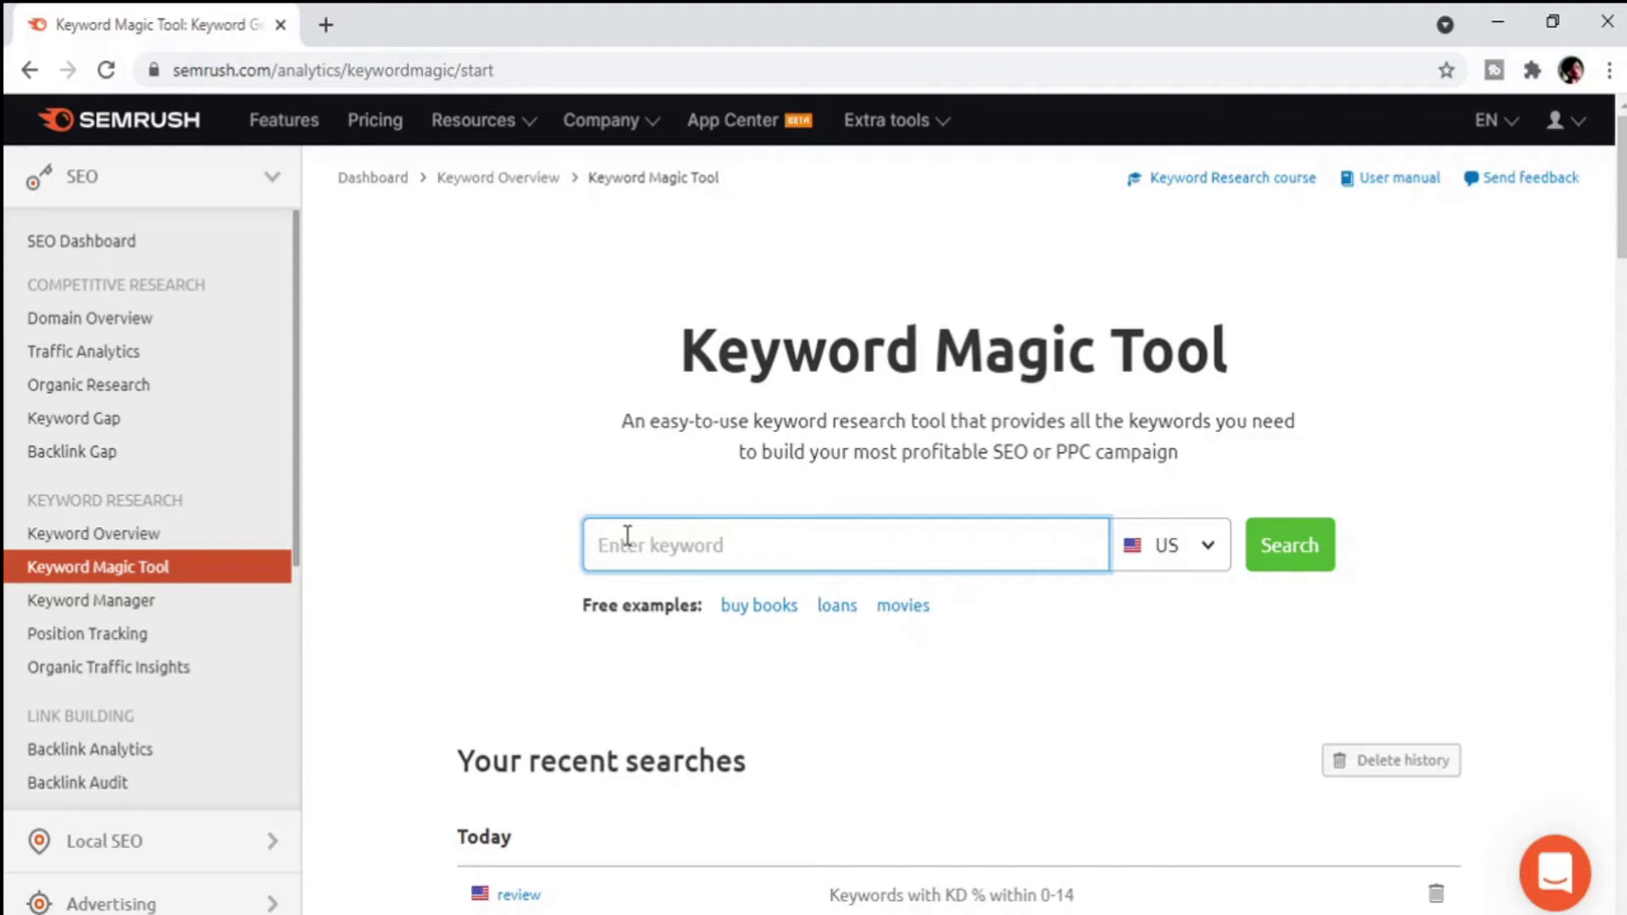
text(baby)
click(1299, 553)
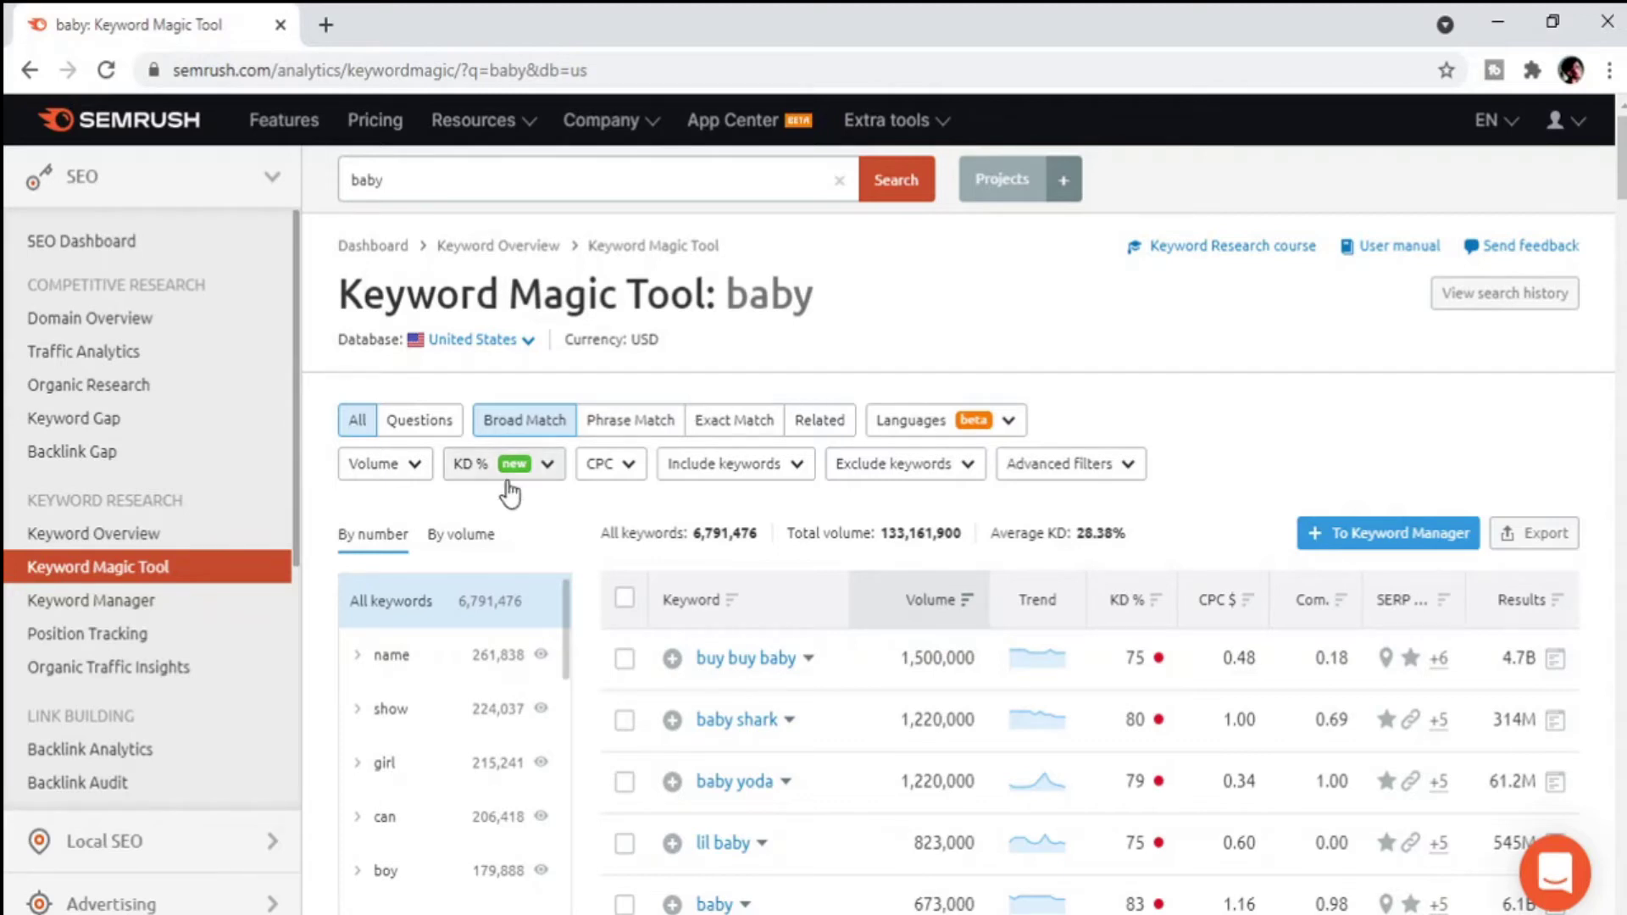
Step: Filter the baby keyword results to the Very easy keyword difficulty range, 0–14%
click(548, 467)
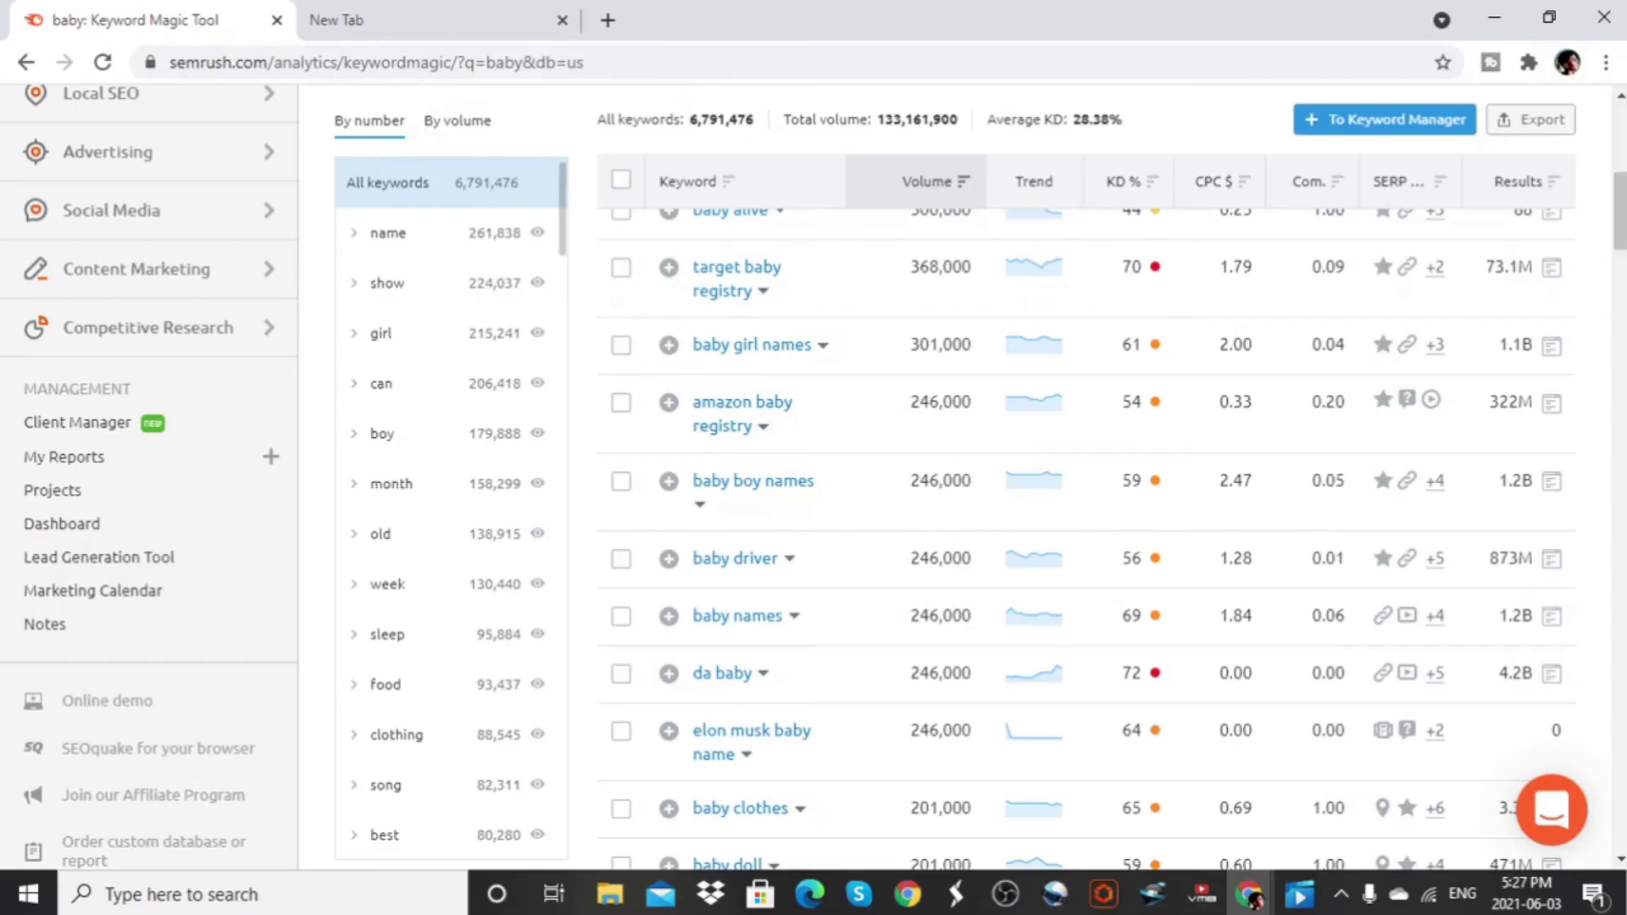
mouse_move(1132, 491)
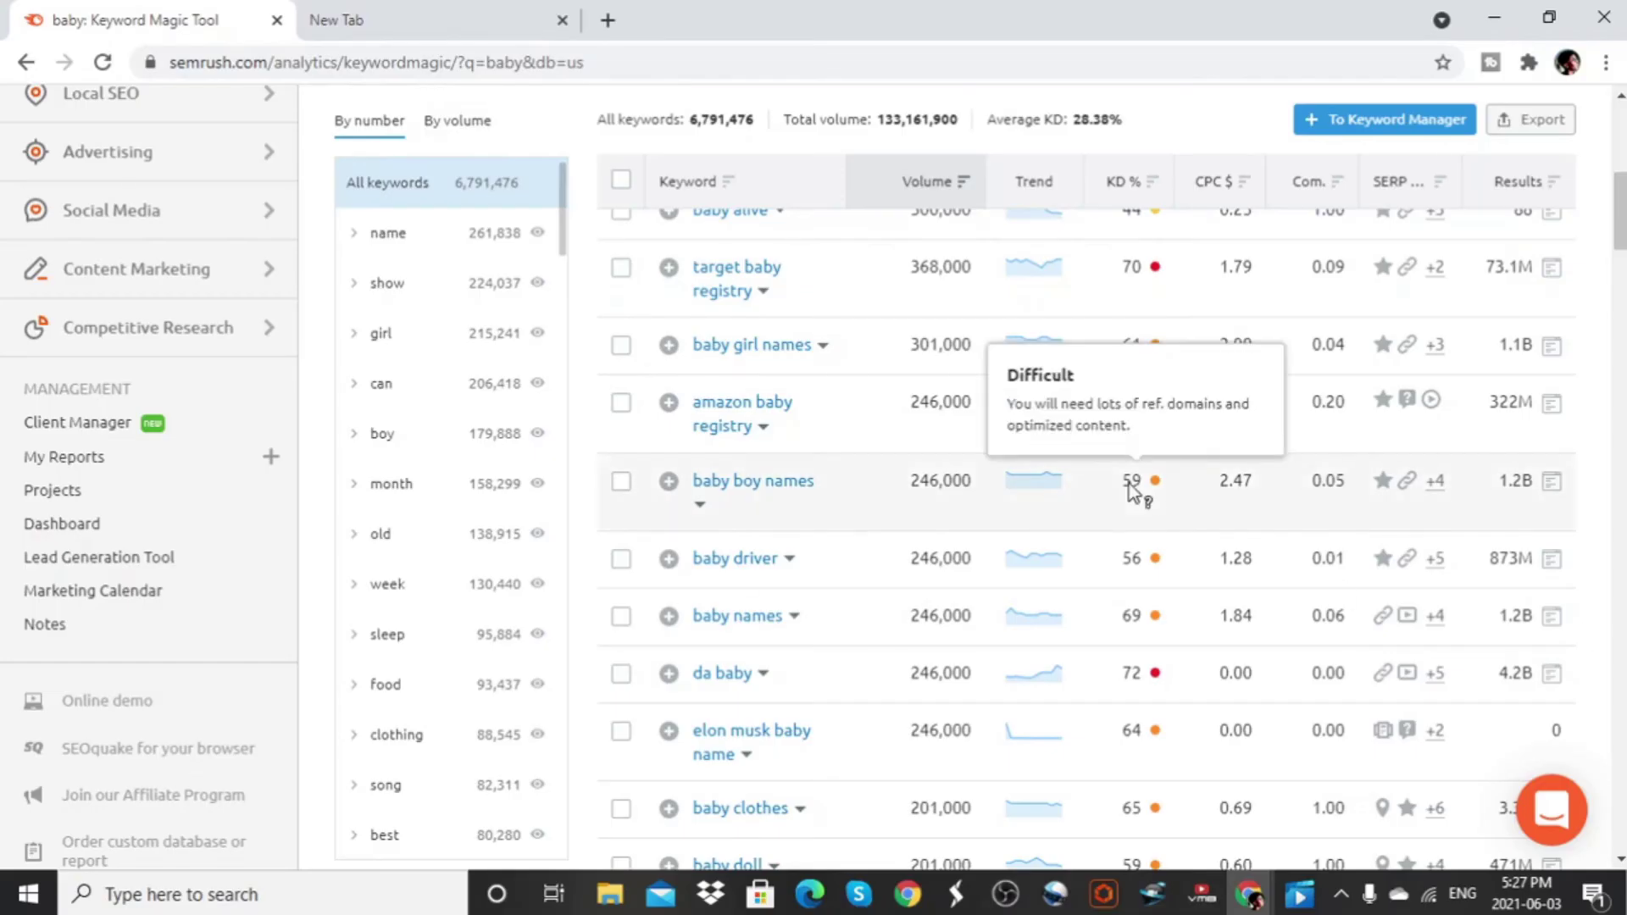
scroll(1133, 492, up, 3)
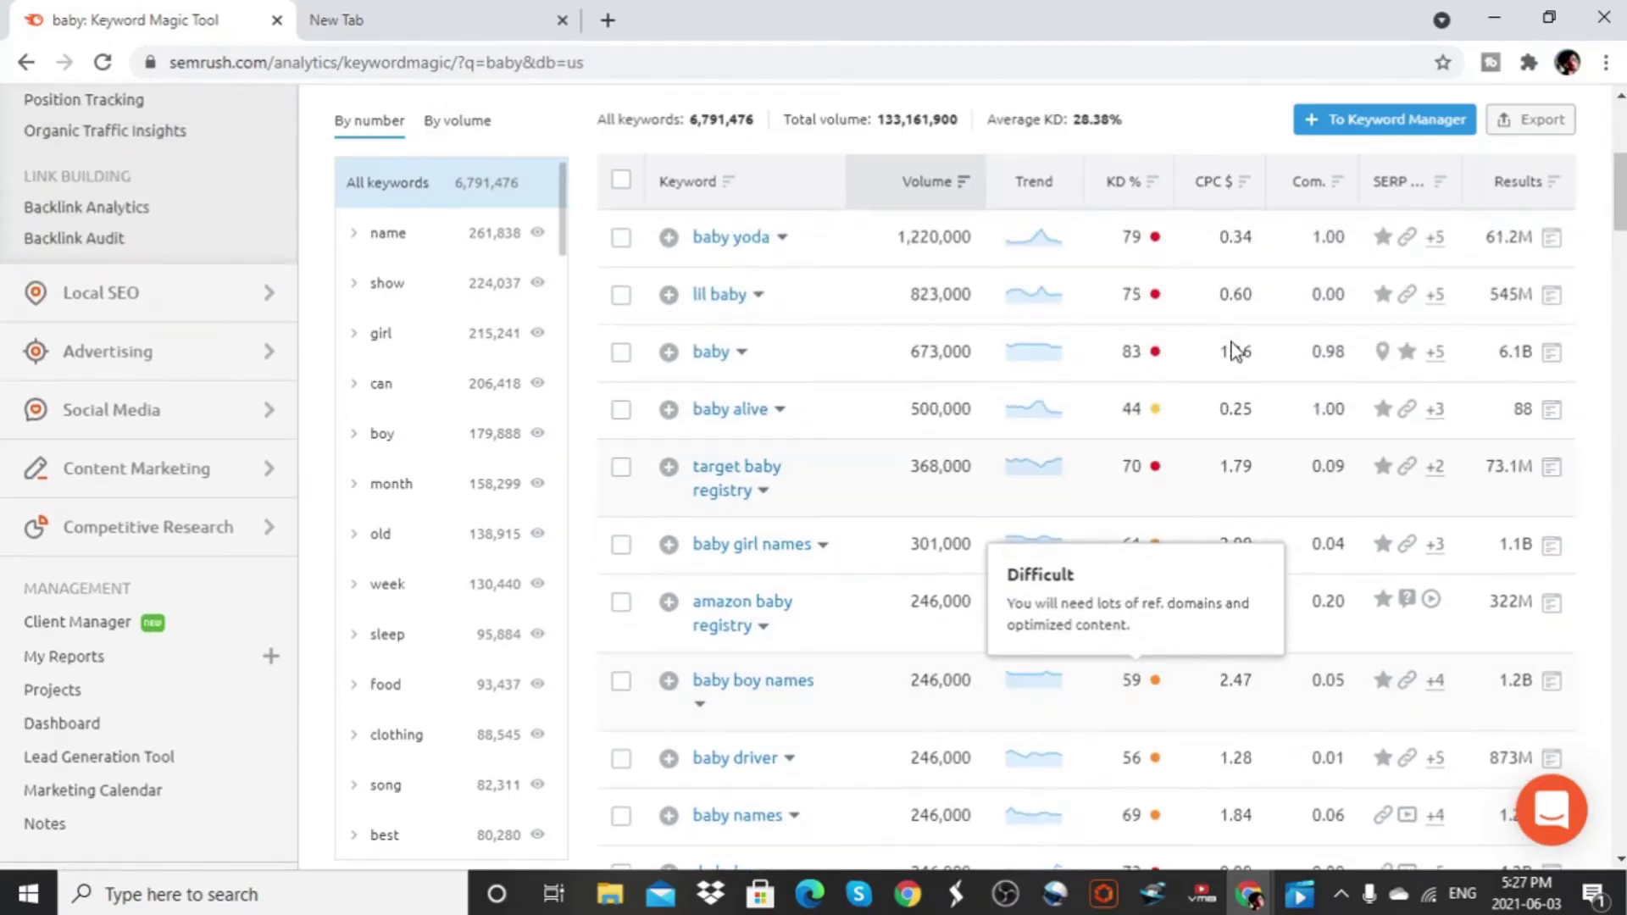
scroll(1172, 492, up, 3)
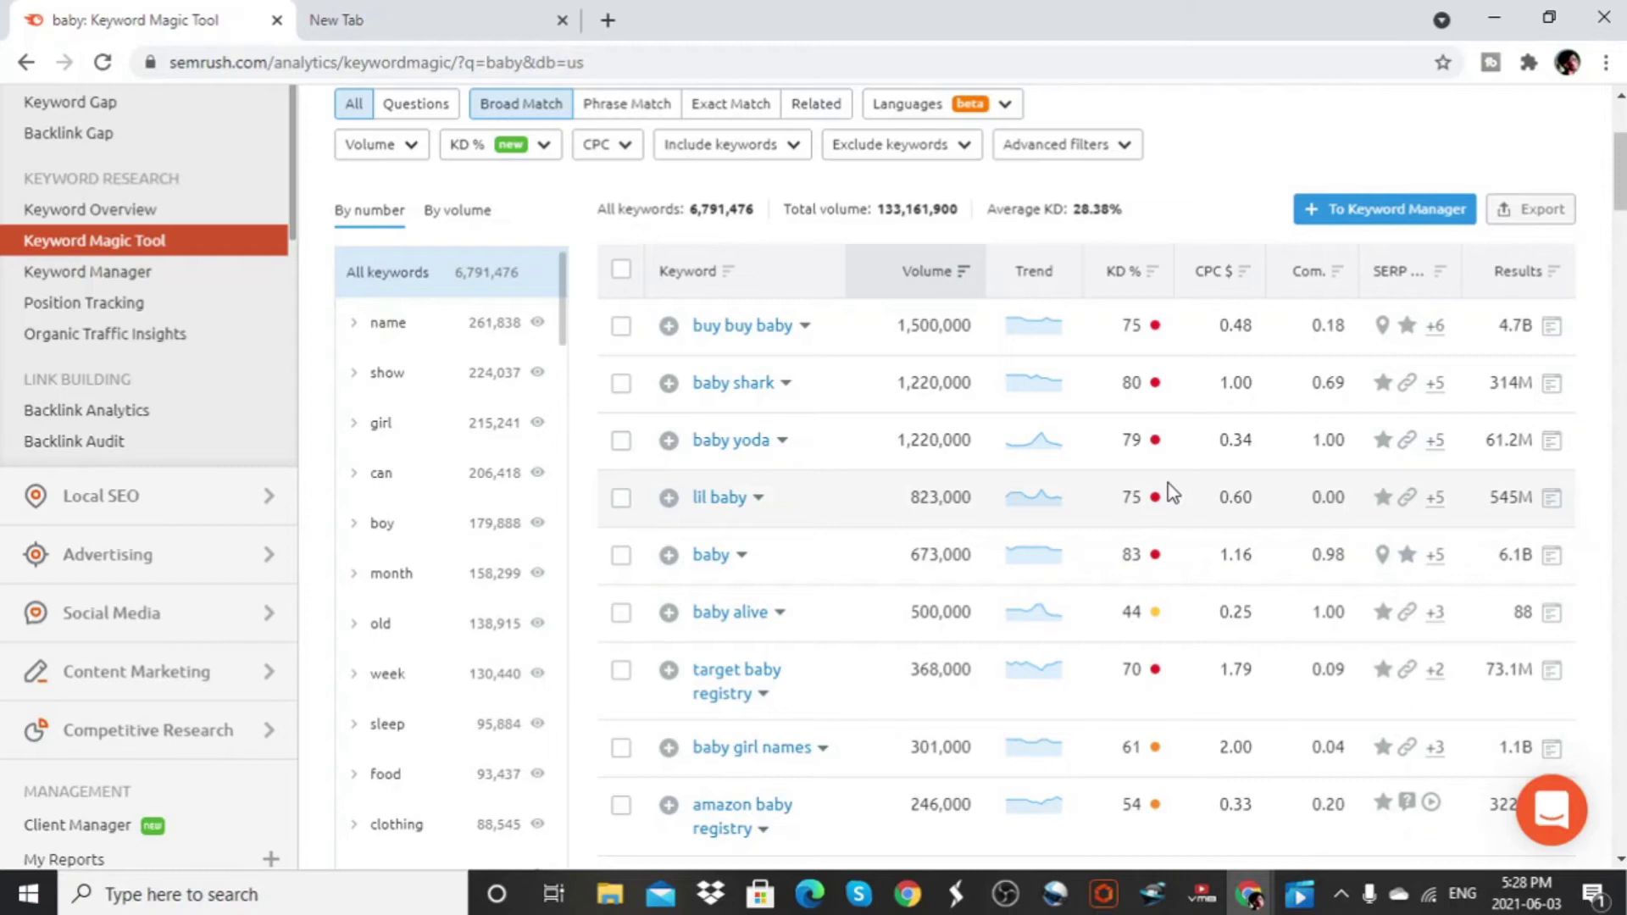
click(516, 167)
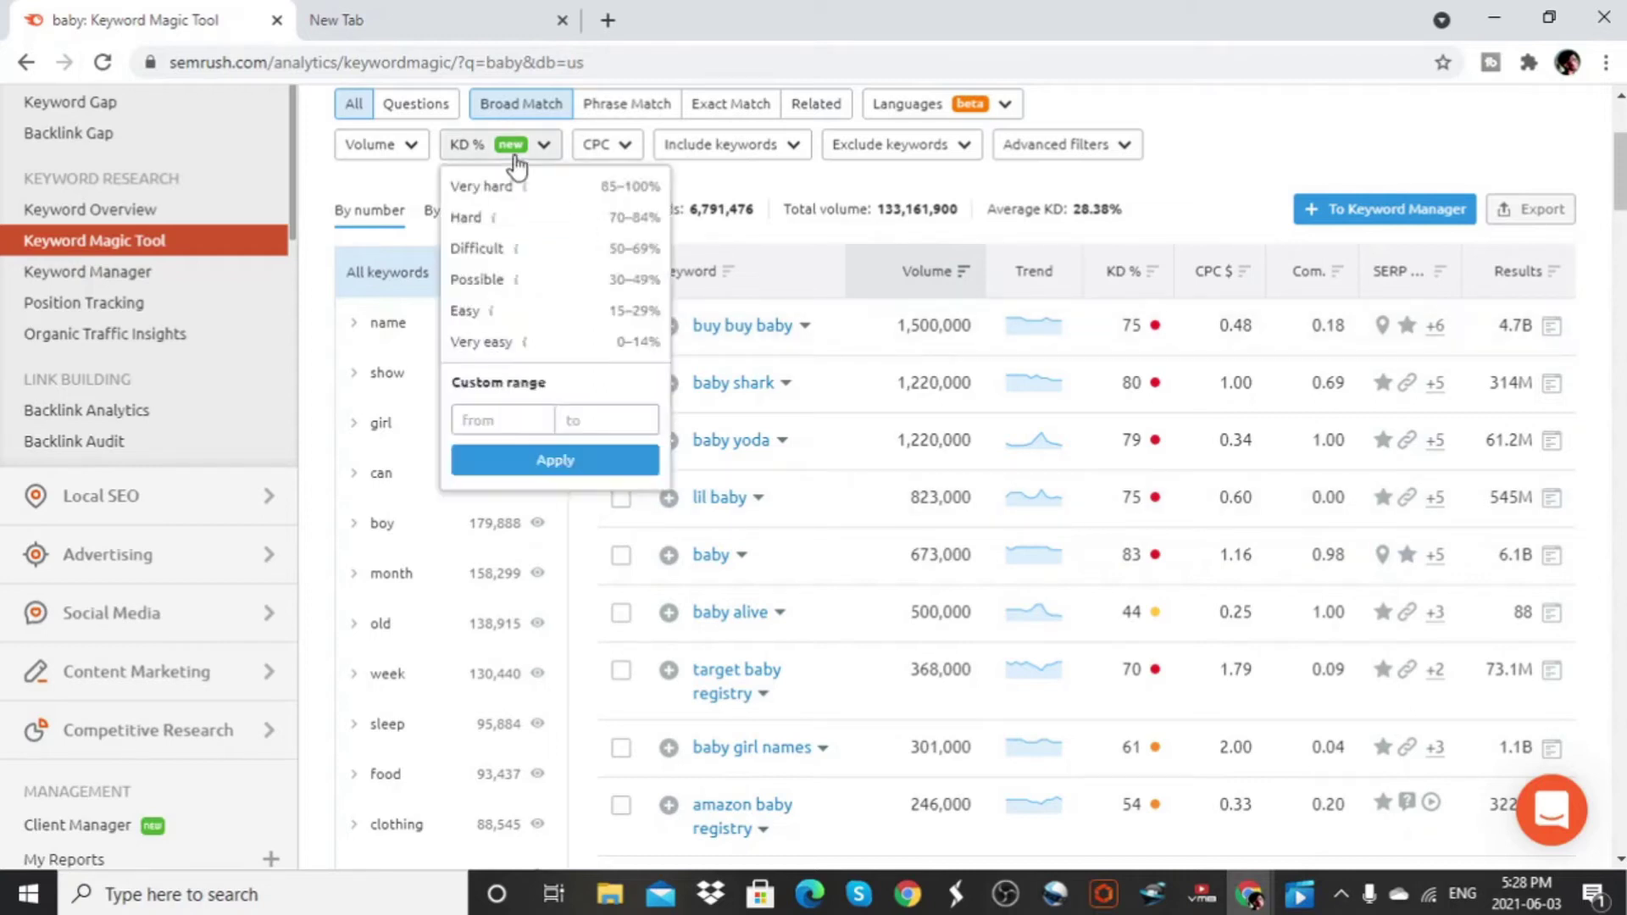
click(516, 343)
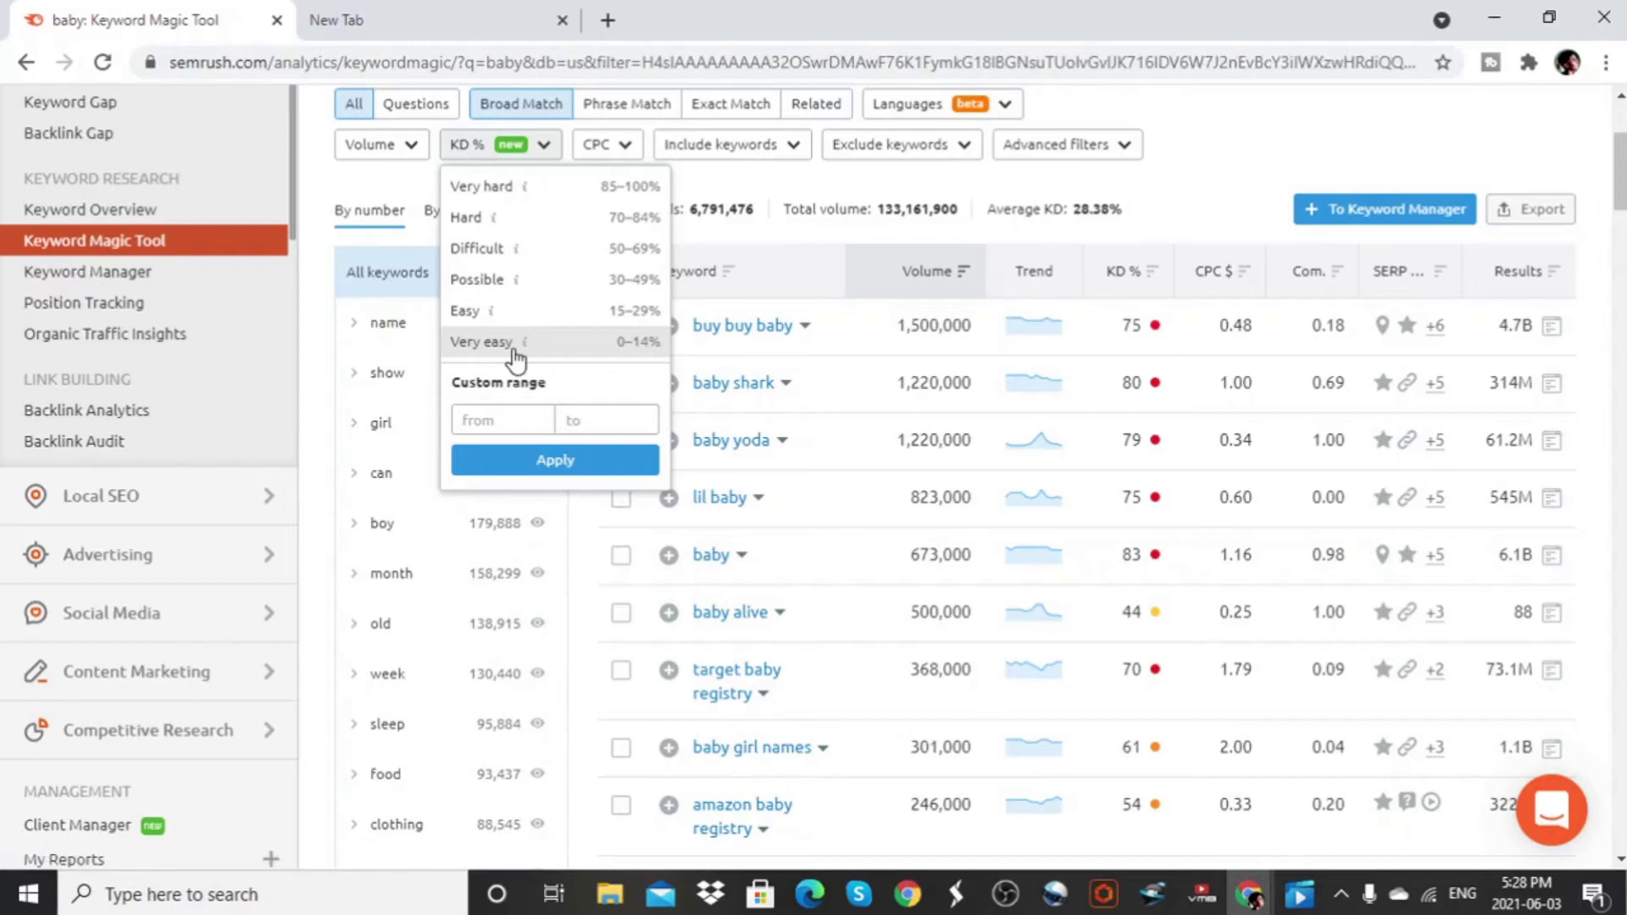
click(515, 343)
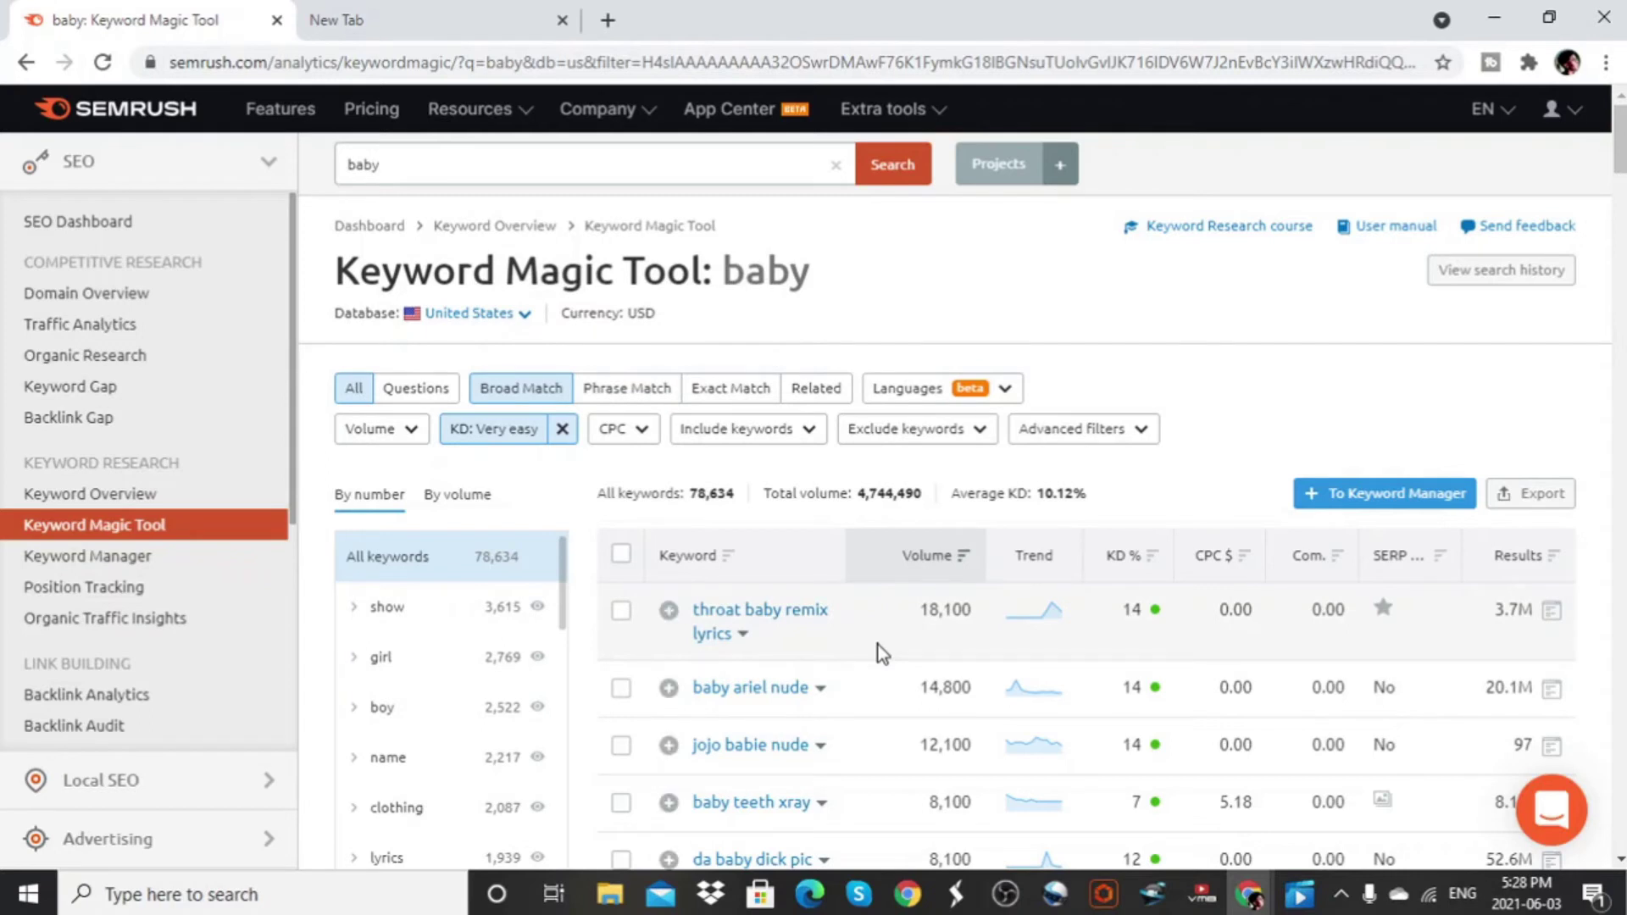
Step: Examine the difficulty scores and search volumes of the filtered baby keywords
mouse_move(1156, 613)
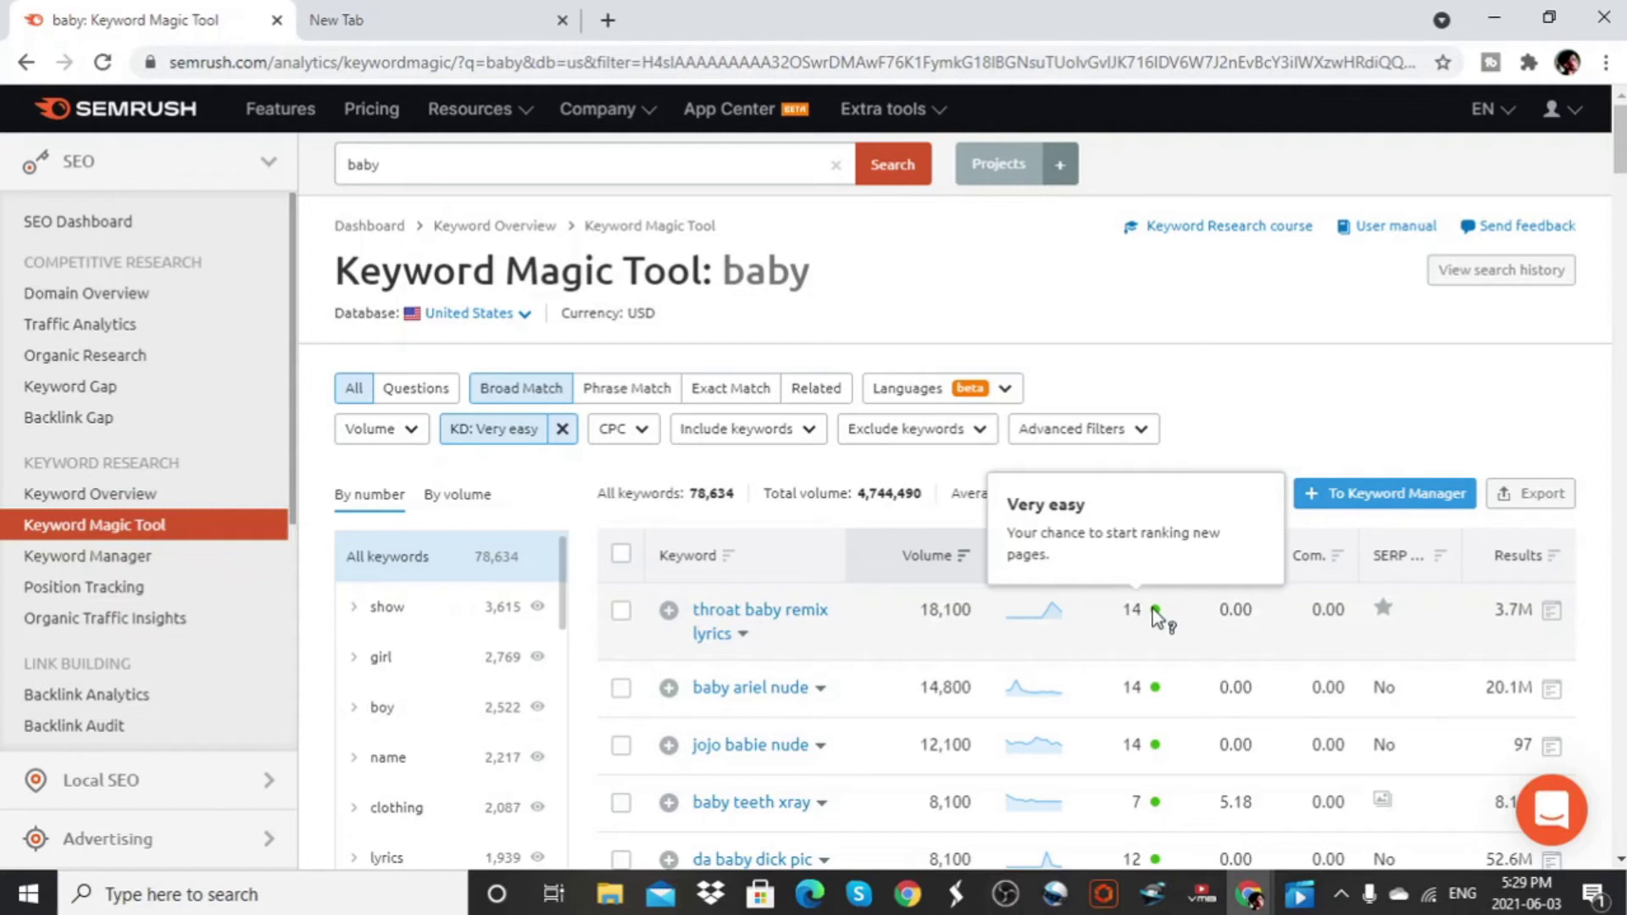
scroll(1100, 751, down, 10)
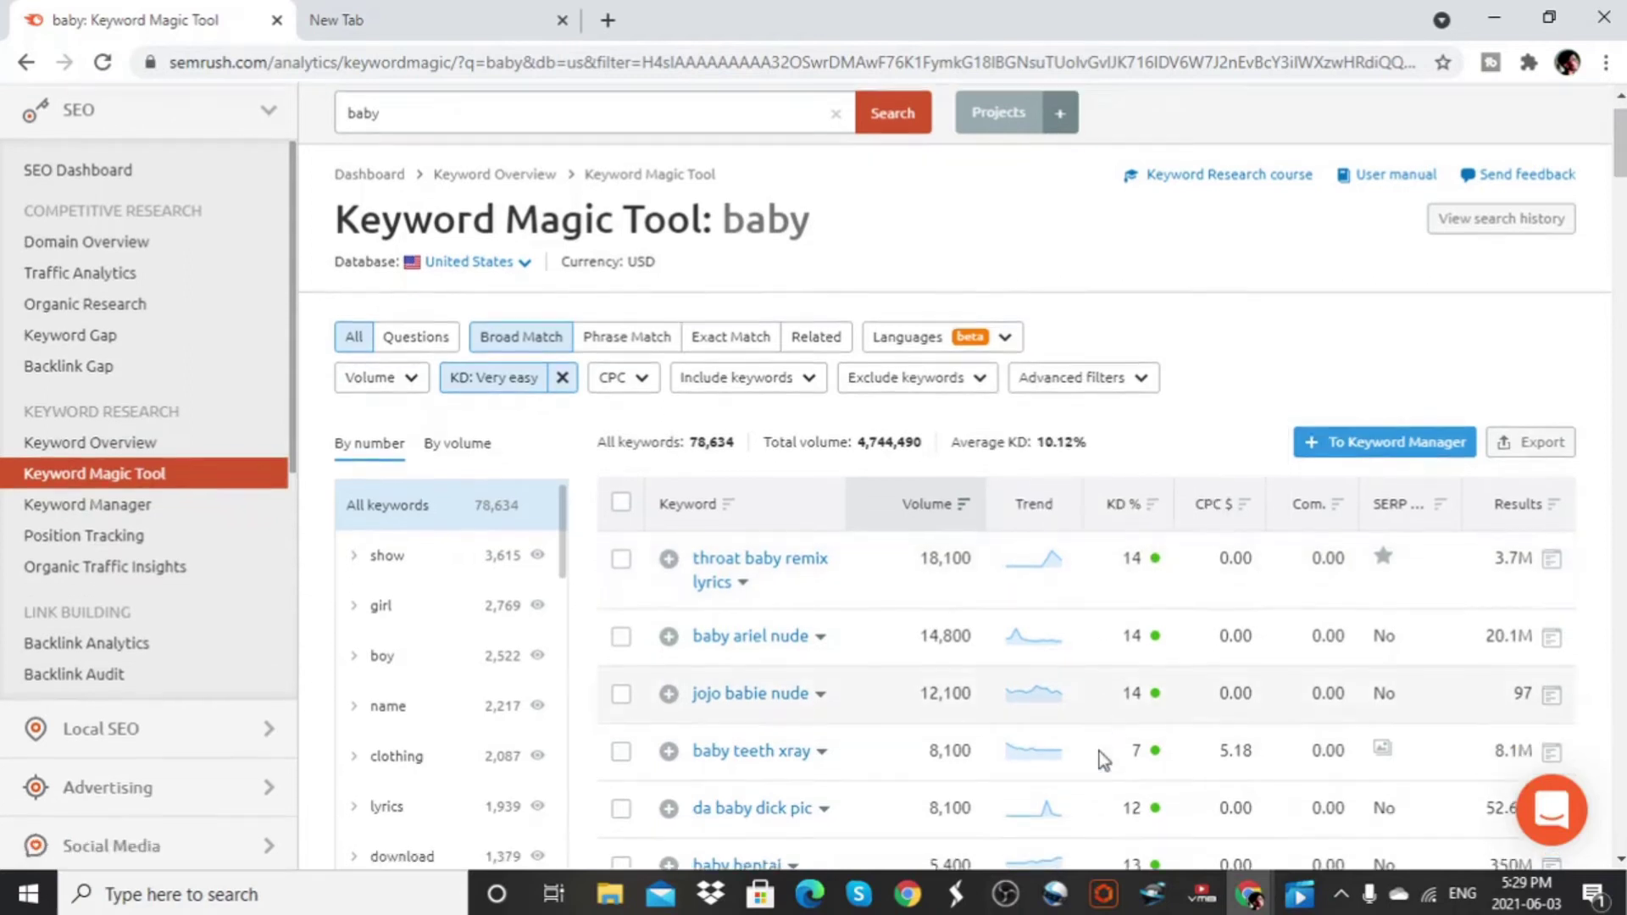
scroll(1100, 755, down, 2)
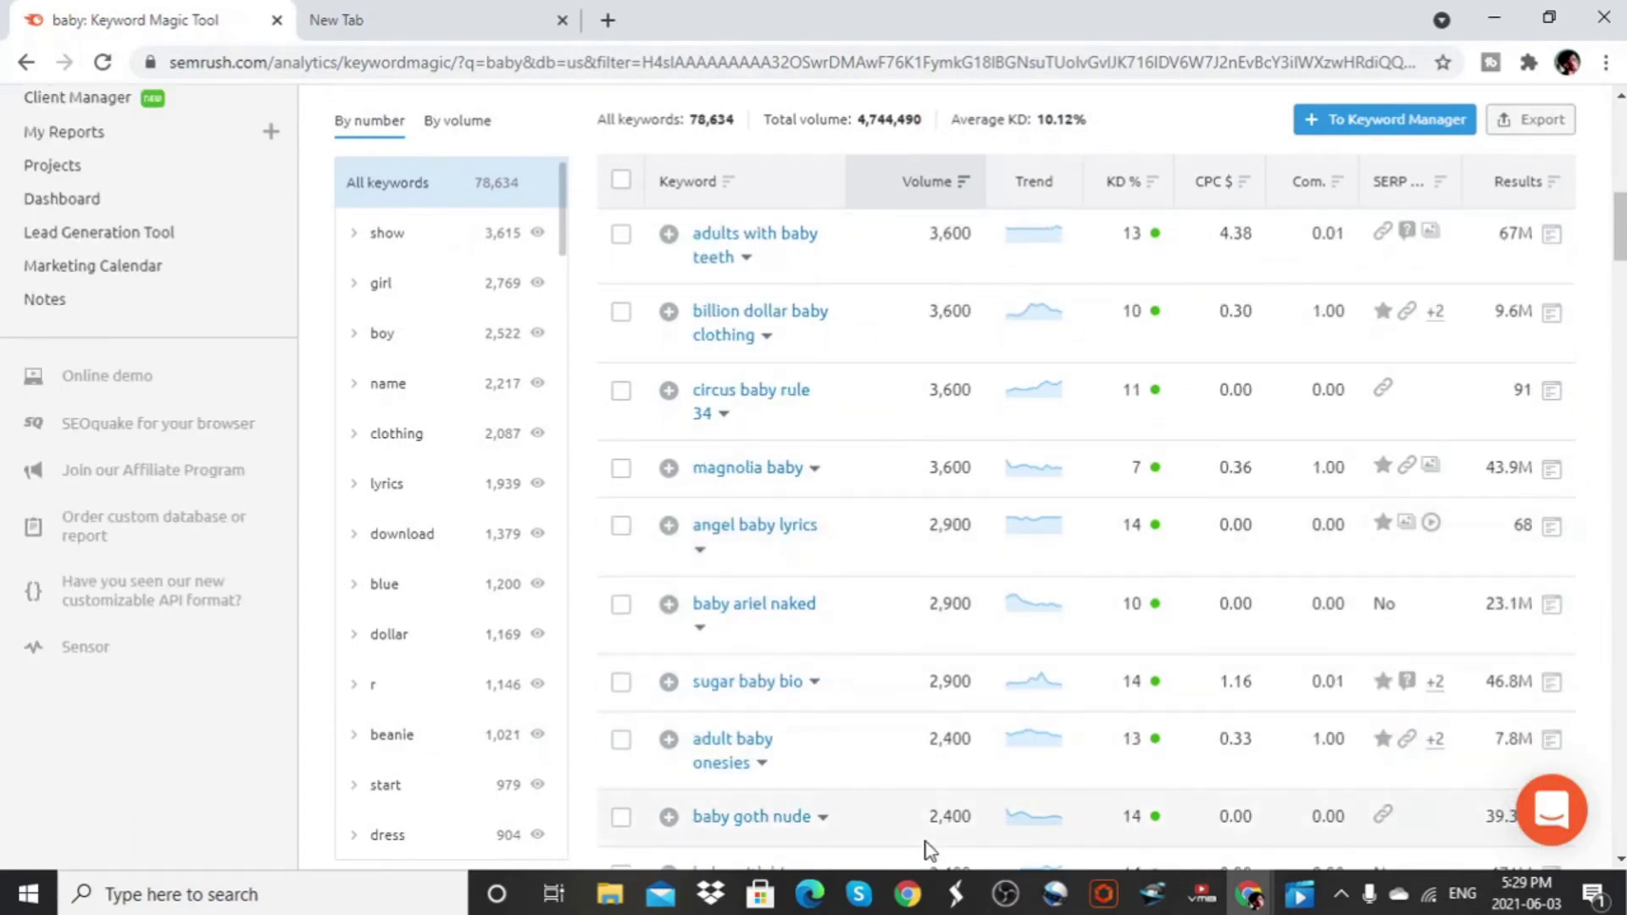
scroll(927, 843, down, 2)
scroll(929, 846, down, 4)
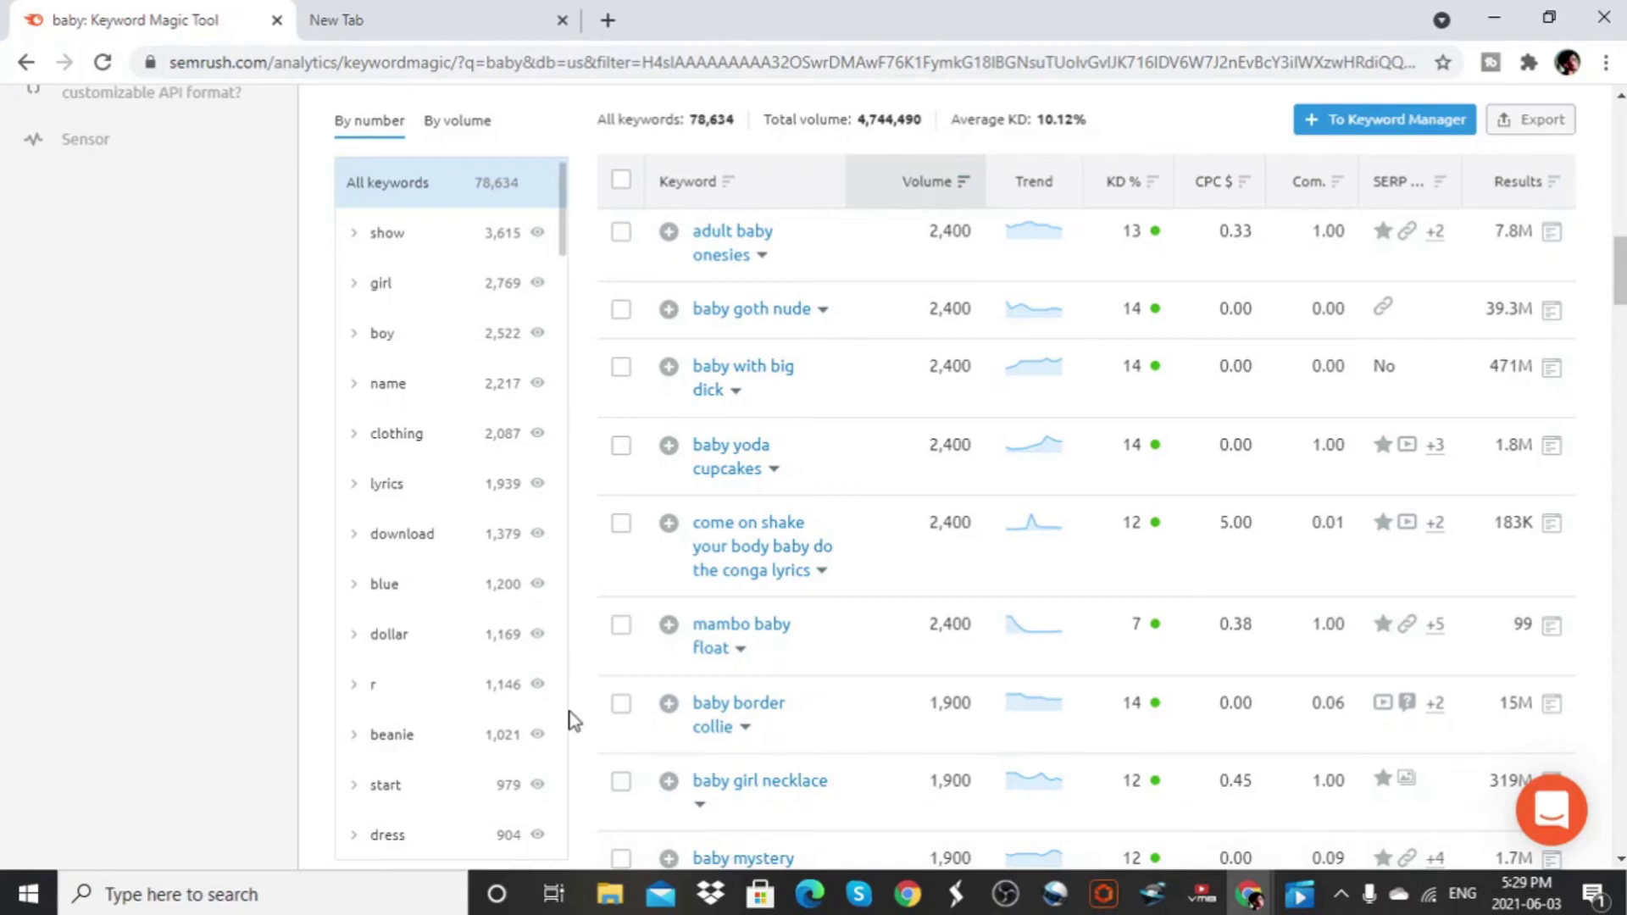
Step: Replace the searched keyword with "woodworking" and run the keyword search
scroll(570, 716, up, 15)
click(575, 167)
key(BackSpace)
text(wood)
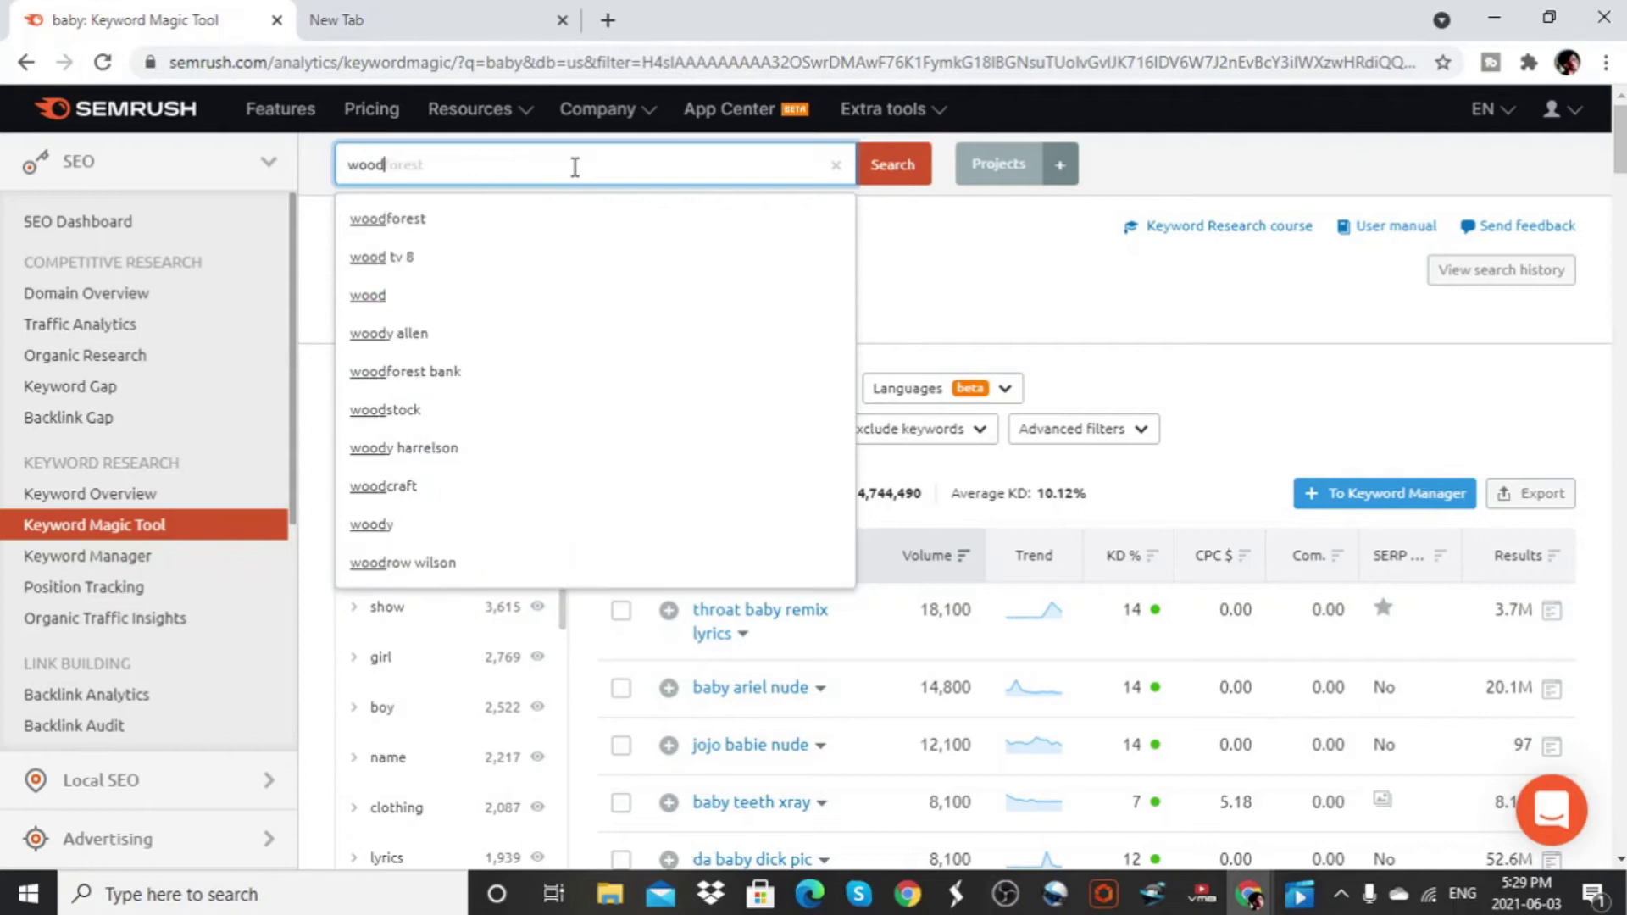
text(wo)
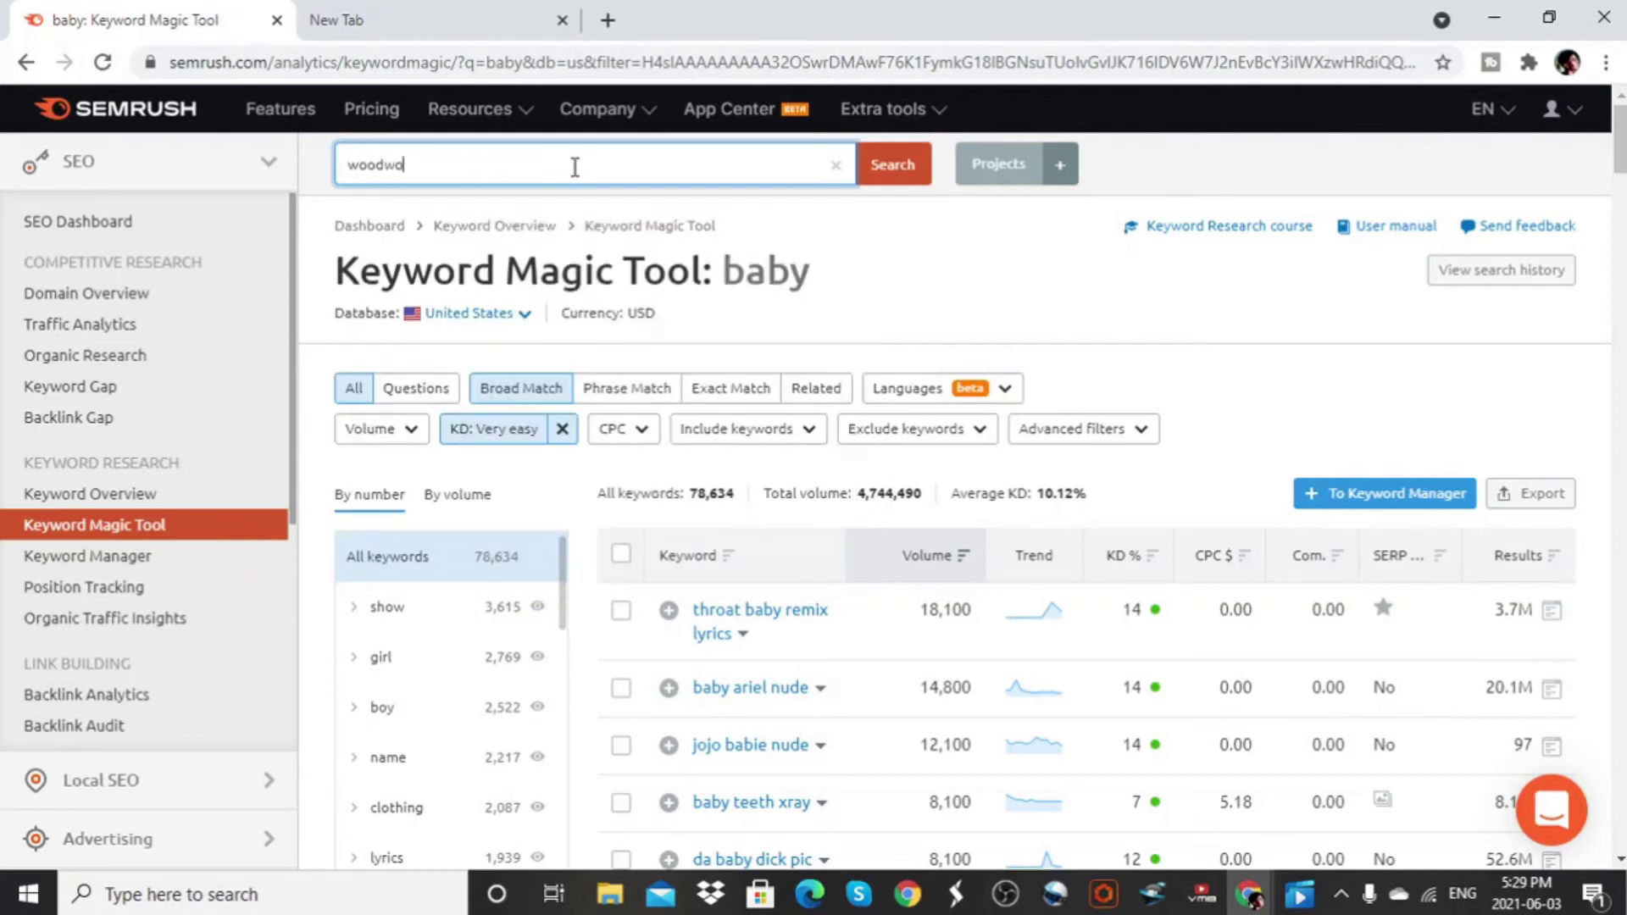
text(rking)
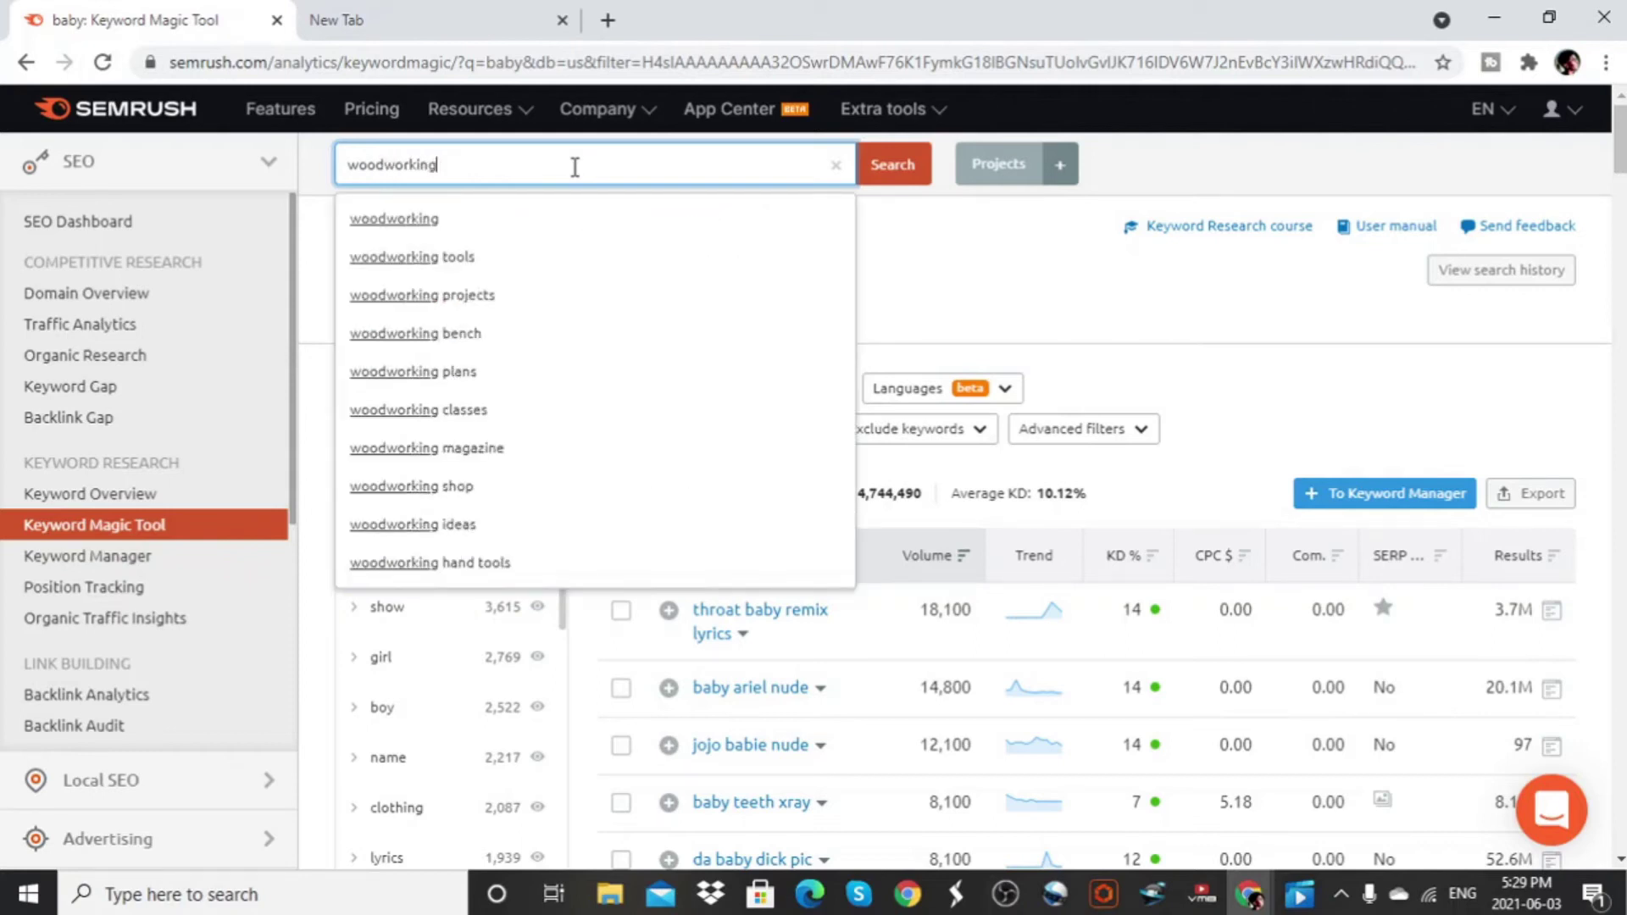
key(Return)
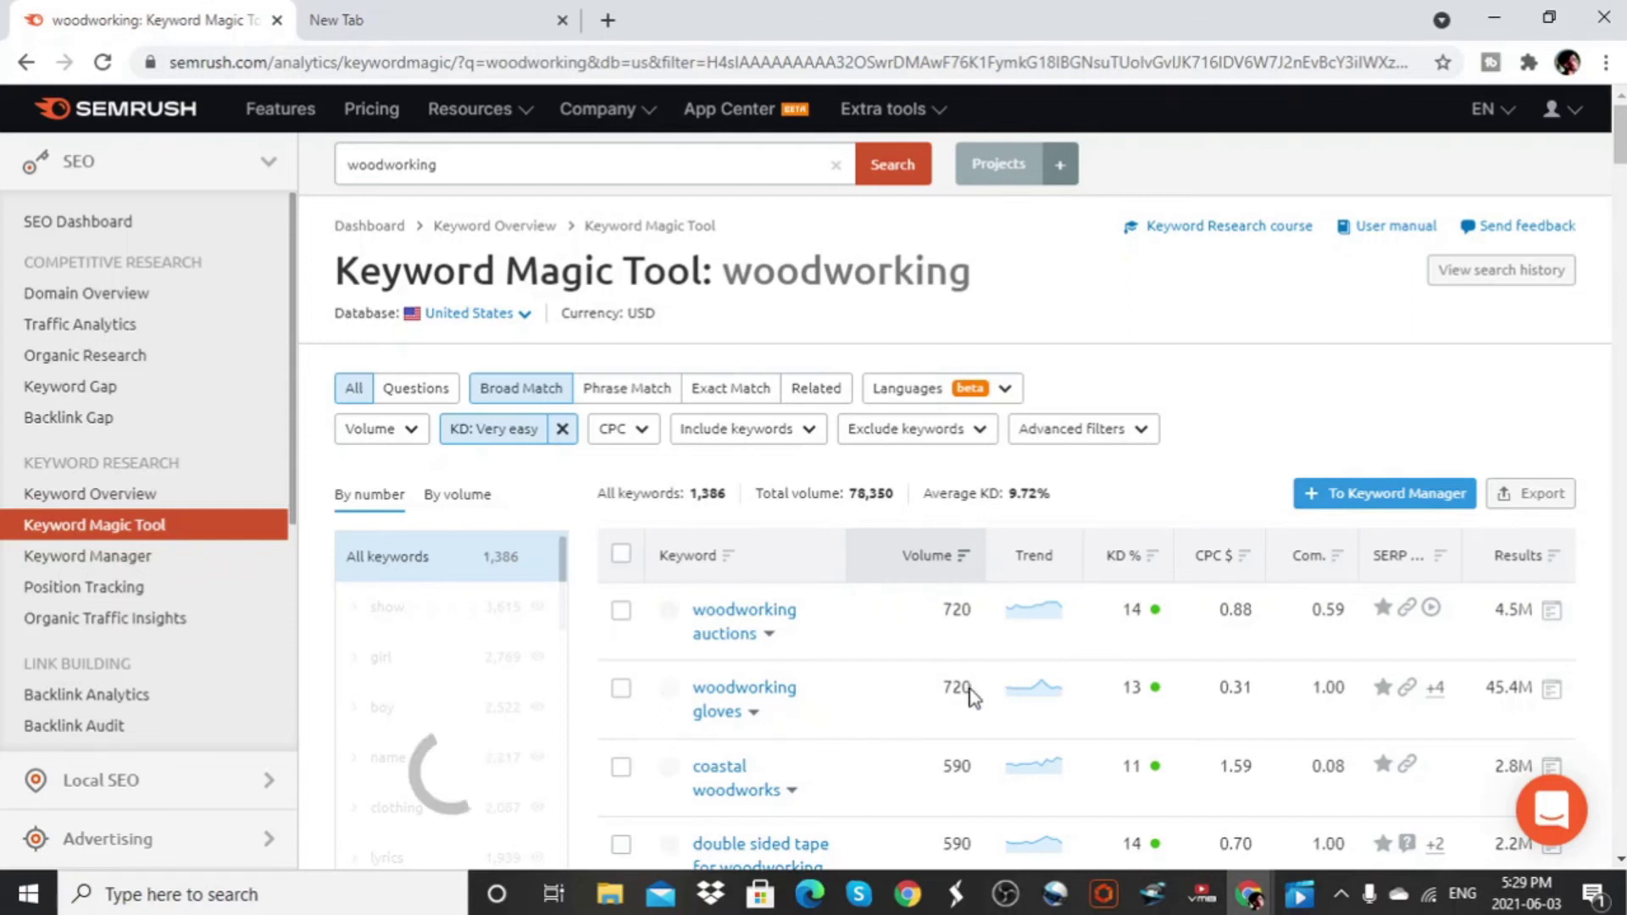
Step: Check the difficulty rating of the "woodworking gloves" keyword and open its Keyword Overview
scroll(970, 696, down, 3)
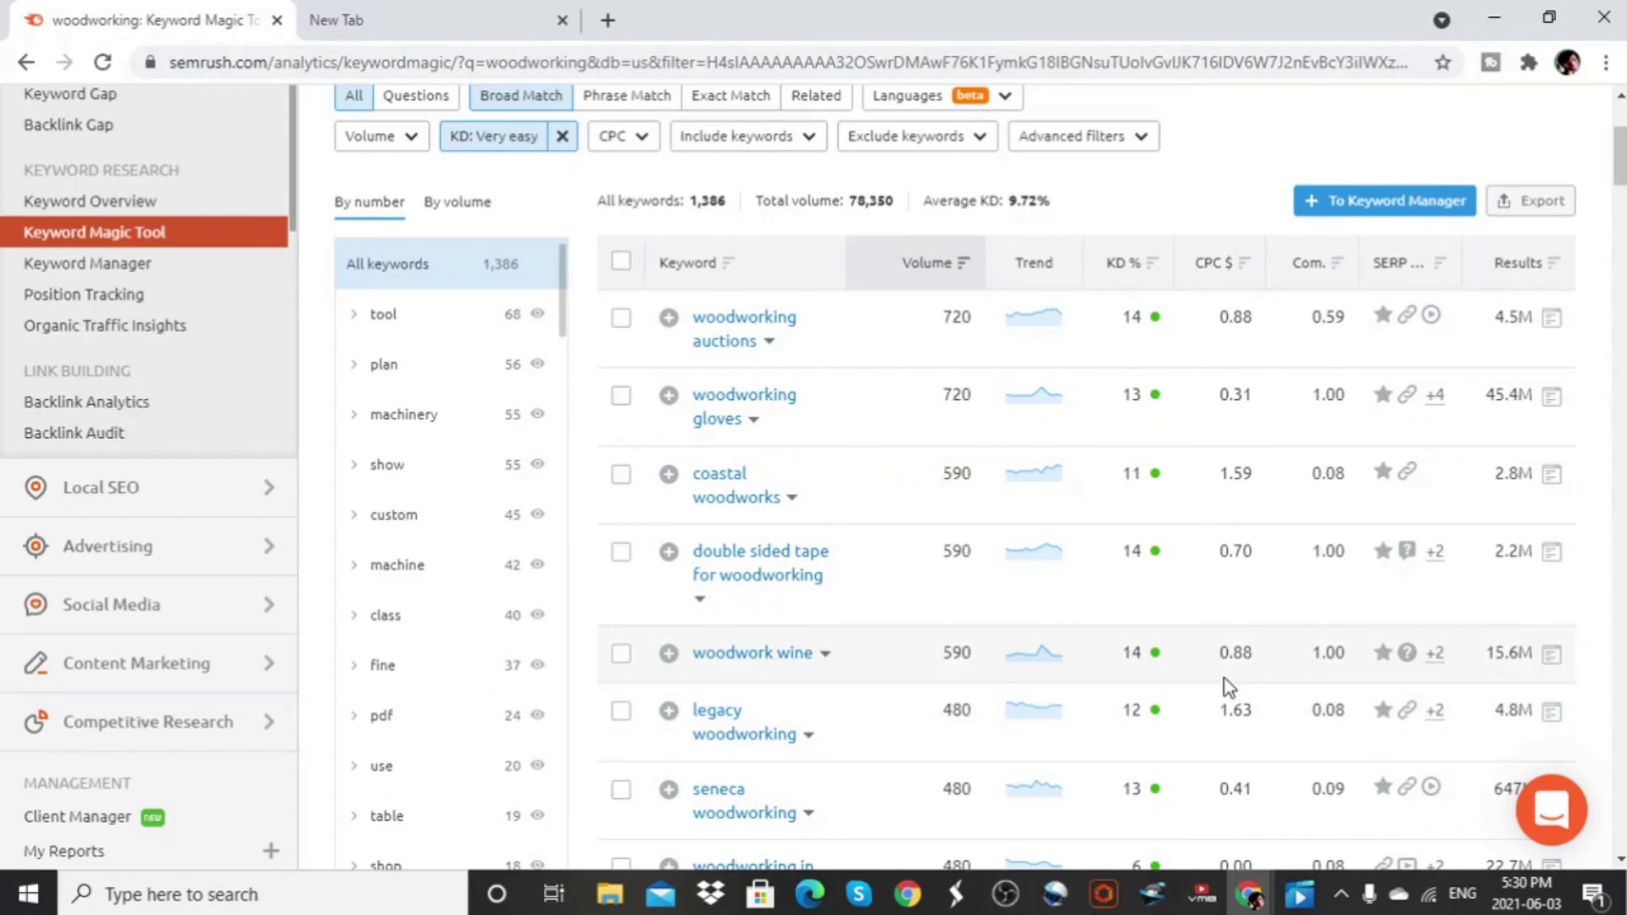
mouse_move(1154, 396)
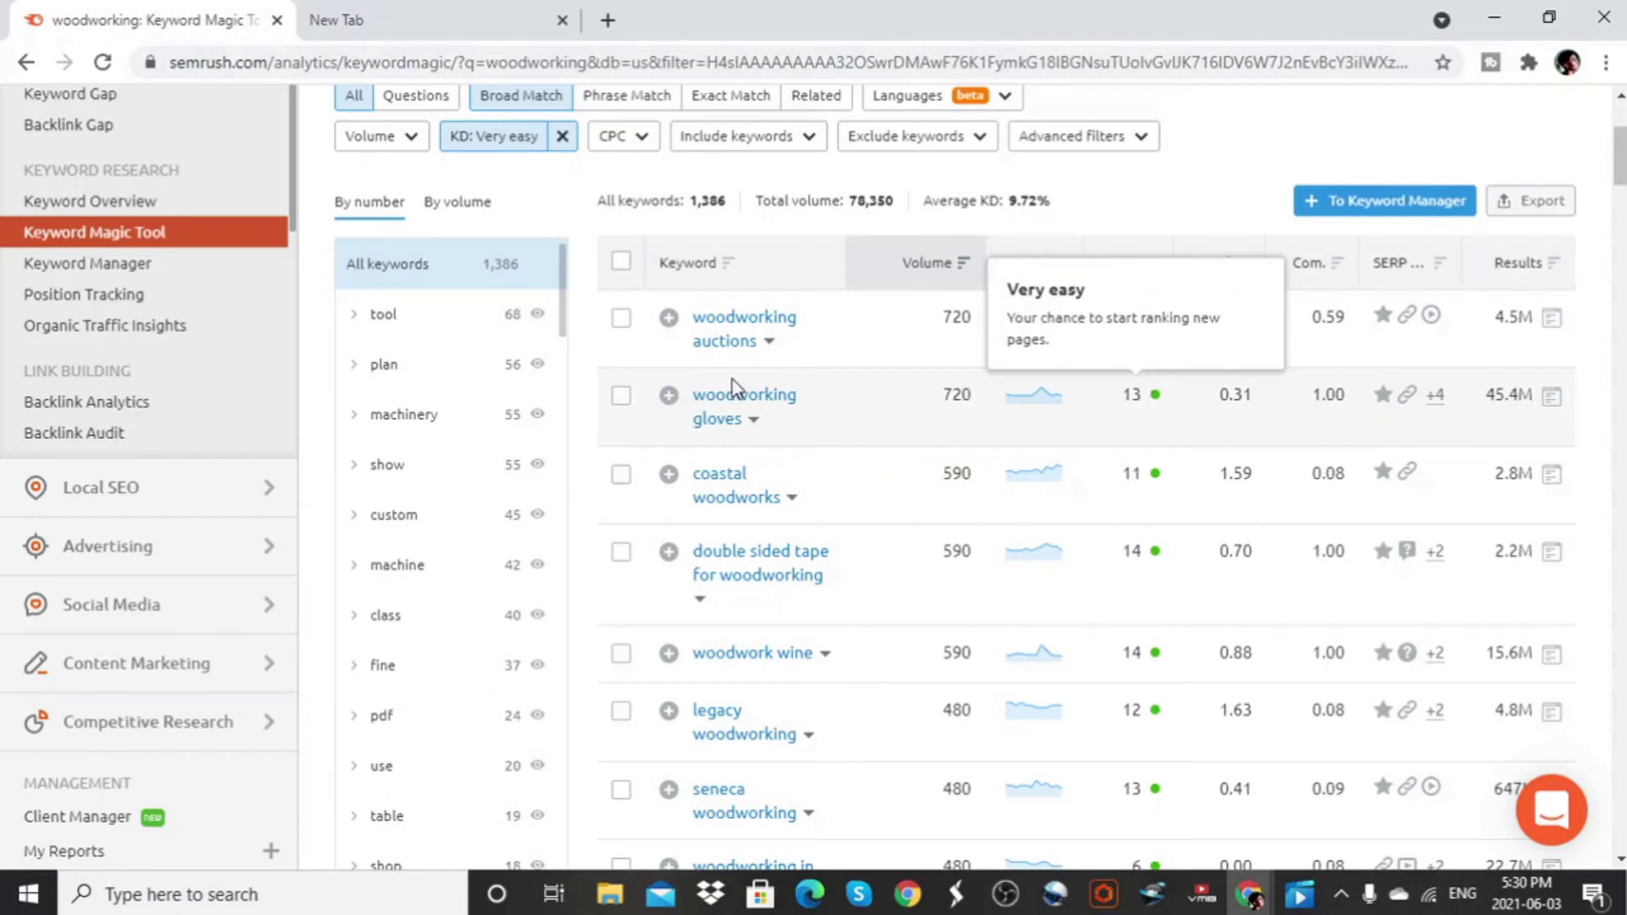
click(729, 409)
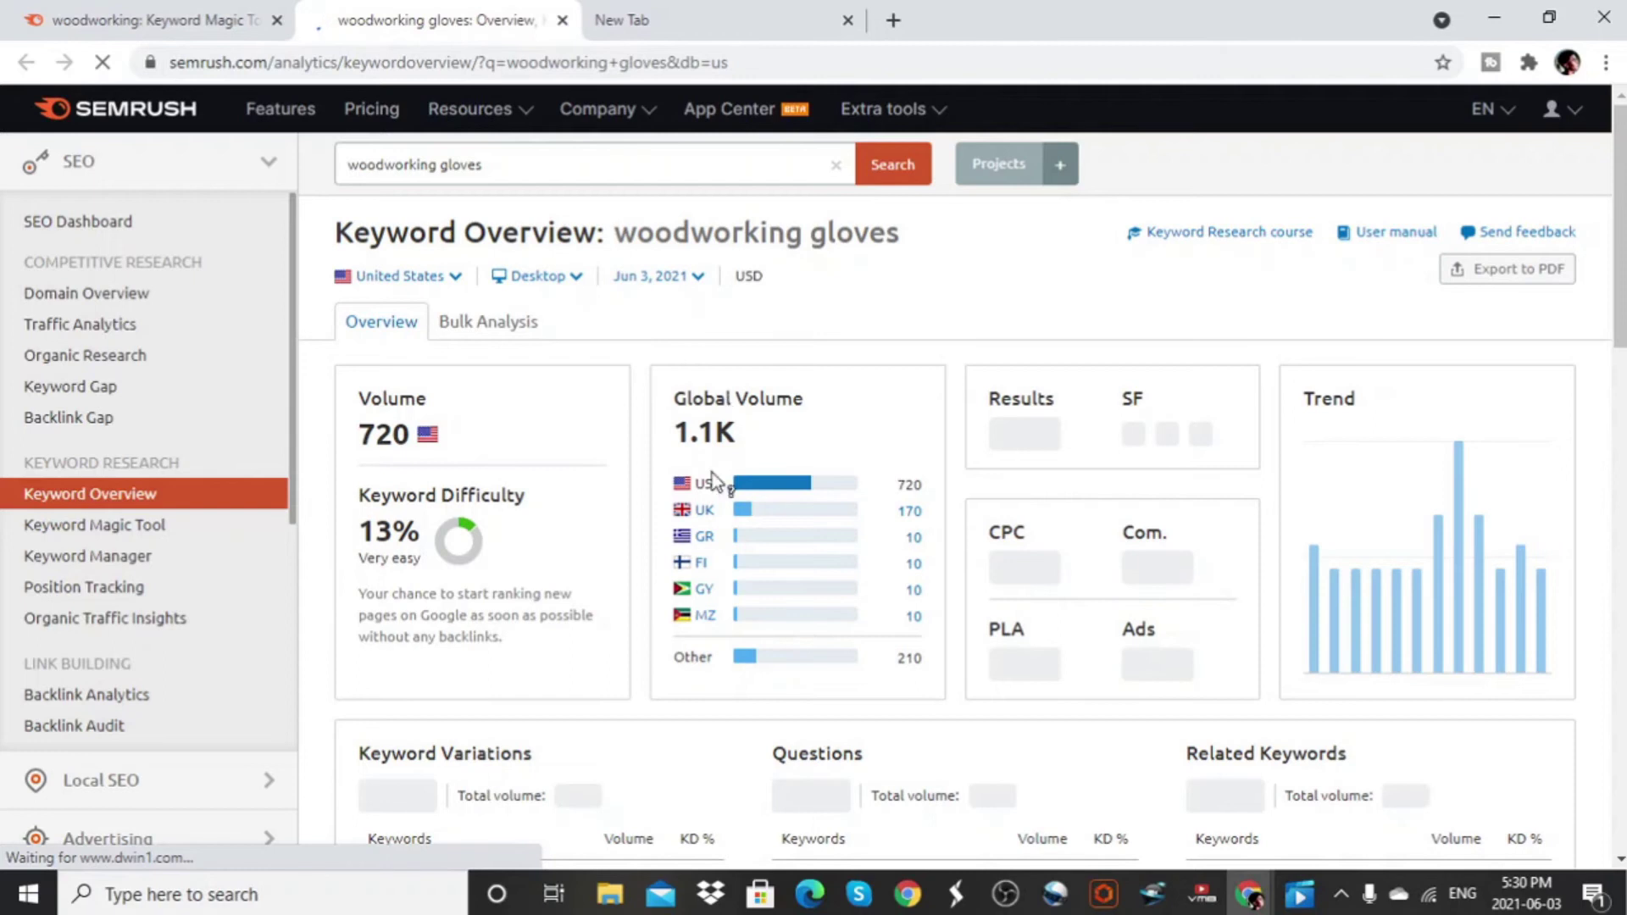
Step: Load the SERP Analysis metrics for the pages ranking for woodworking gloves
scroll(700, 552, down, 10)
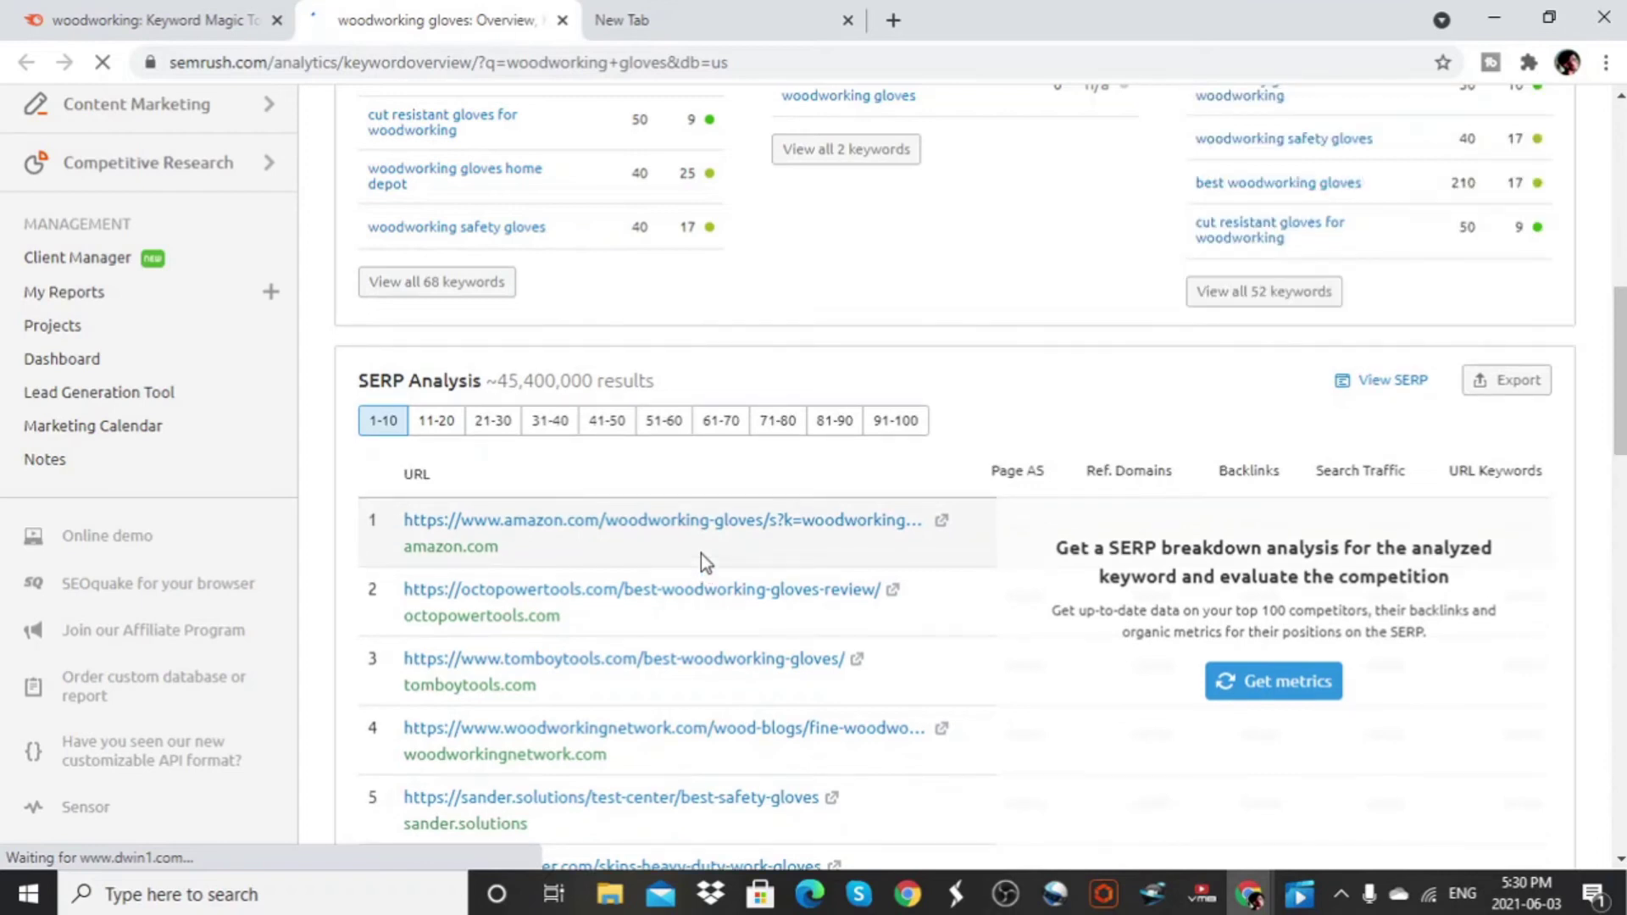
click(1269, 688)
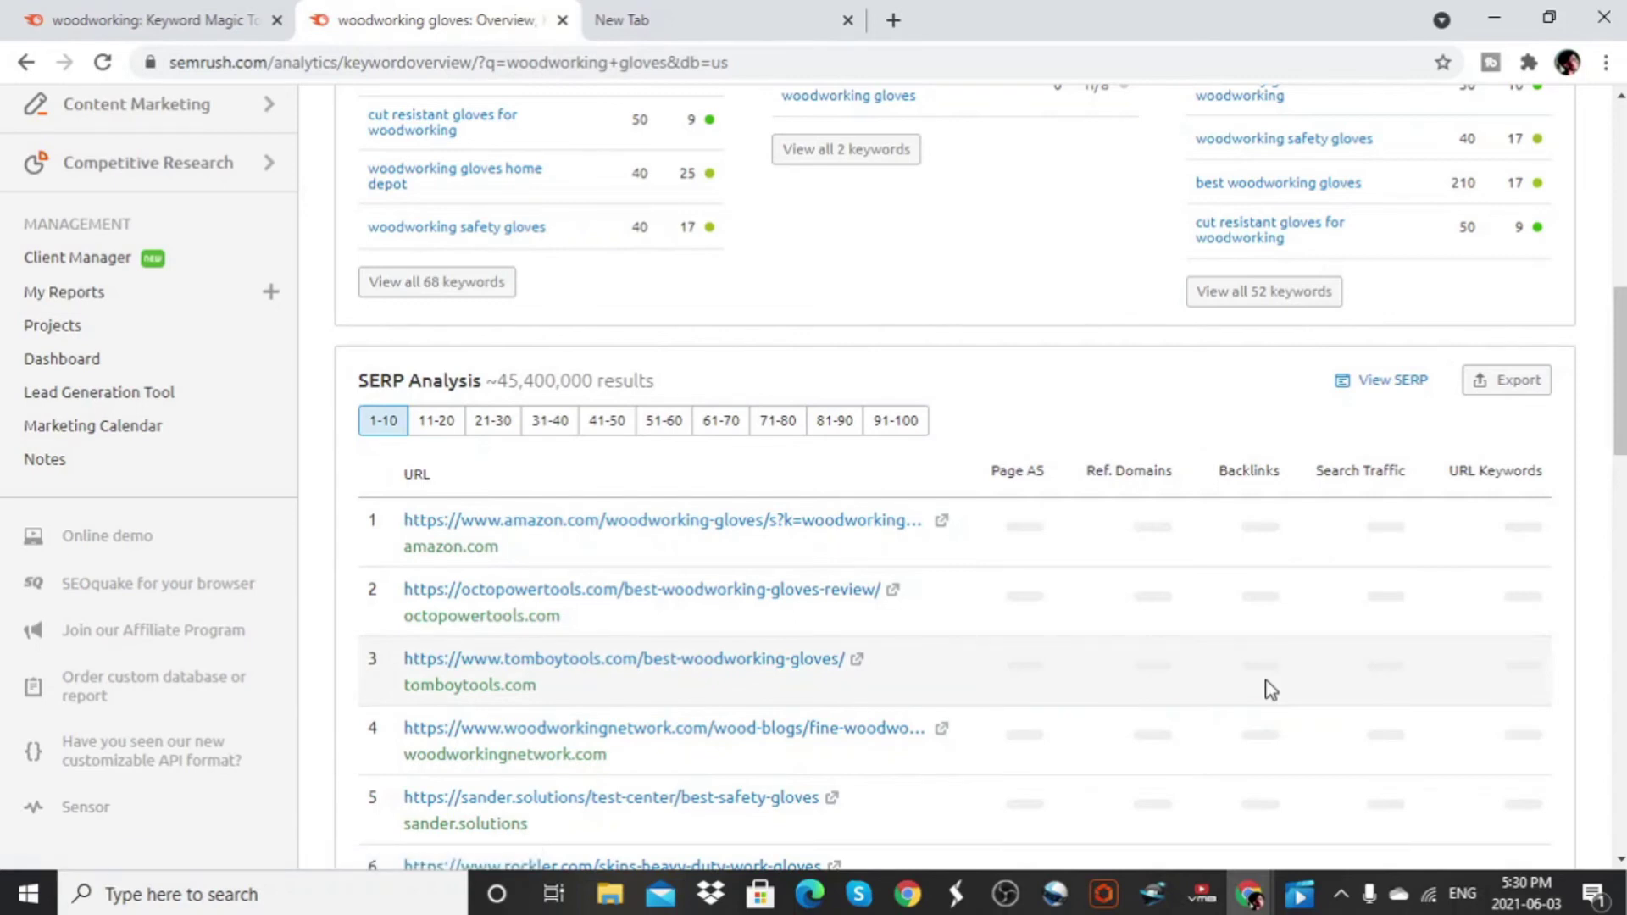
scroll(1269, 688, down, 3)
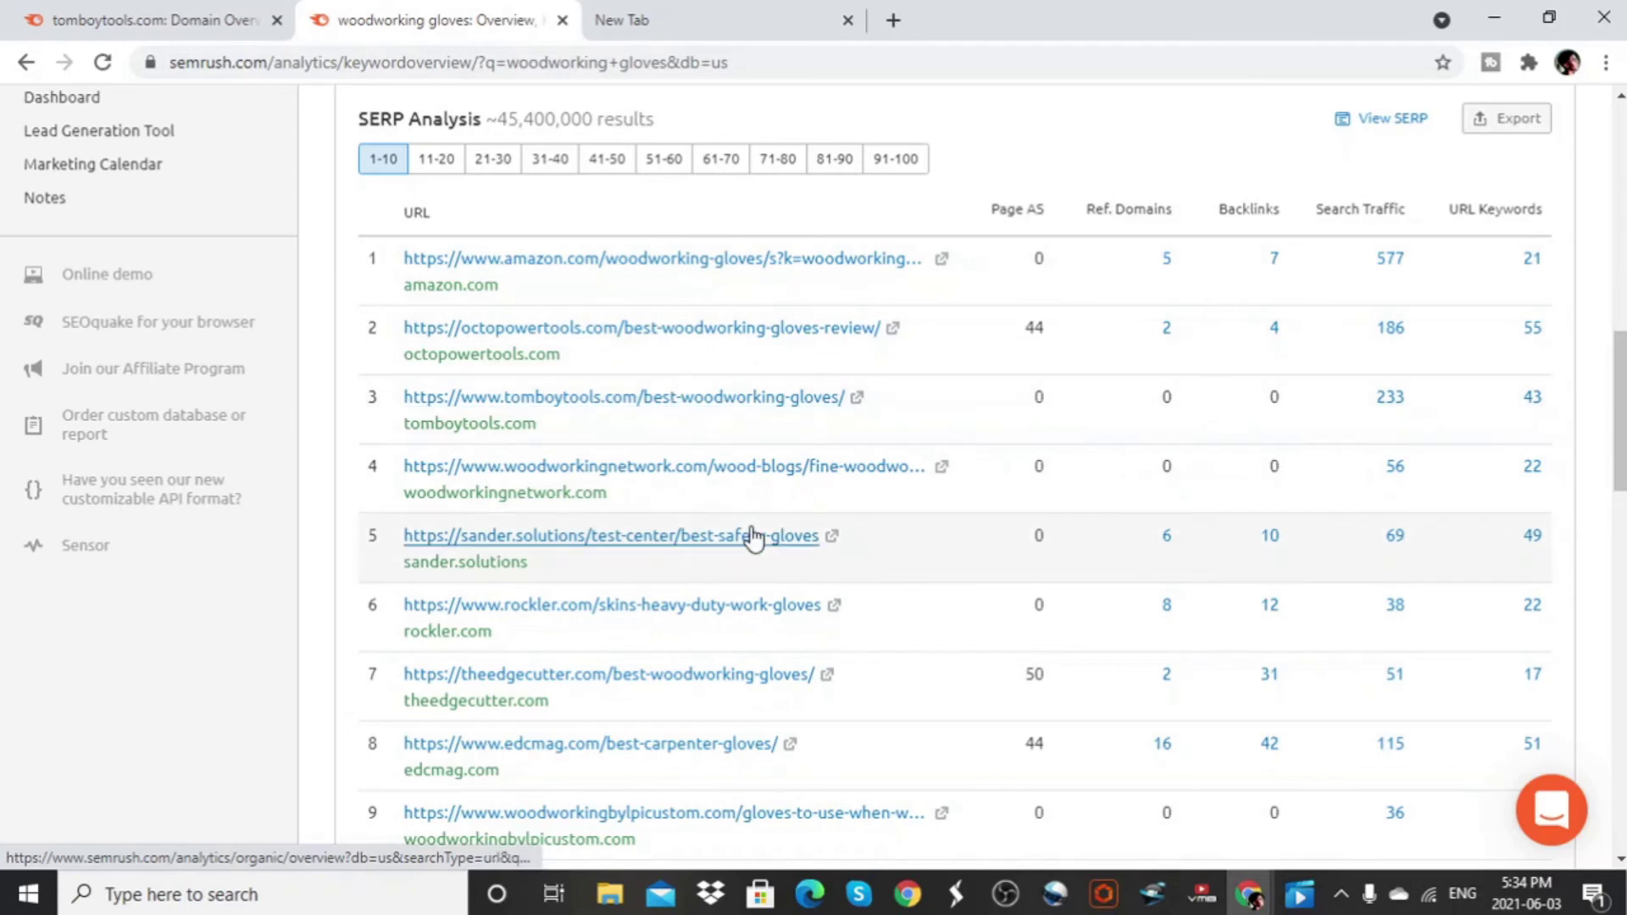
Step: Open the tomboytools.com best-woodworking-gloves result in a new browser tab, and return to the woodworking gloves overview
right_click(688, 402)
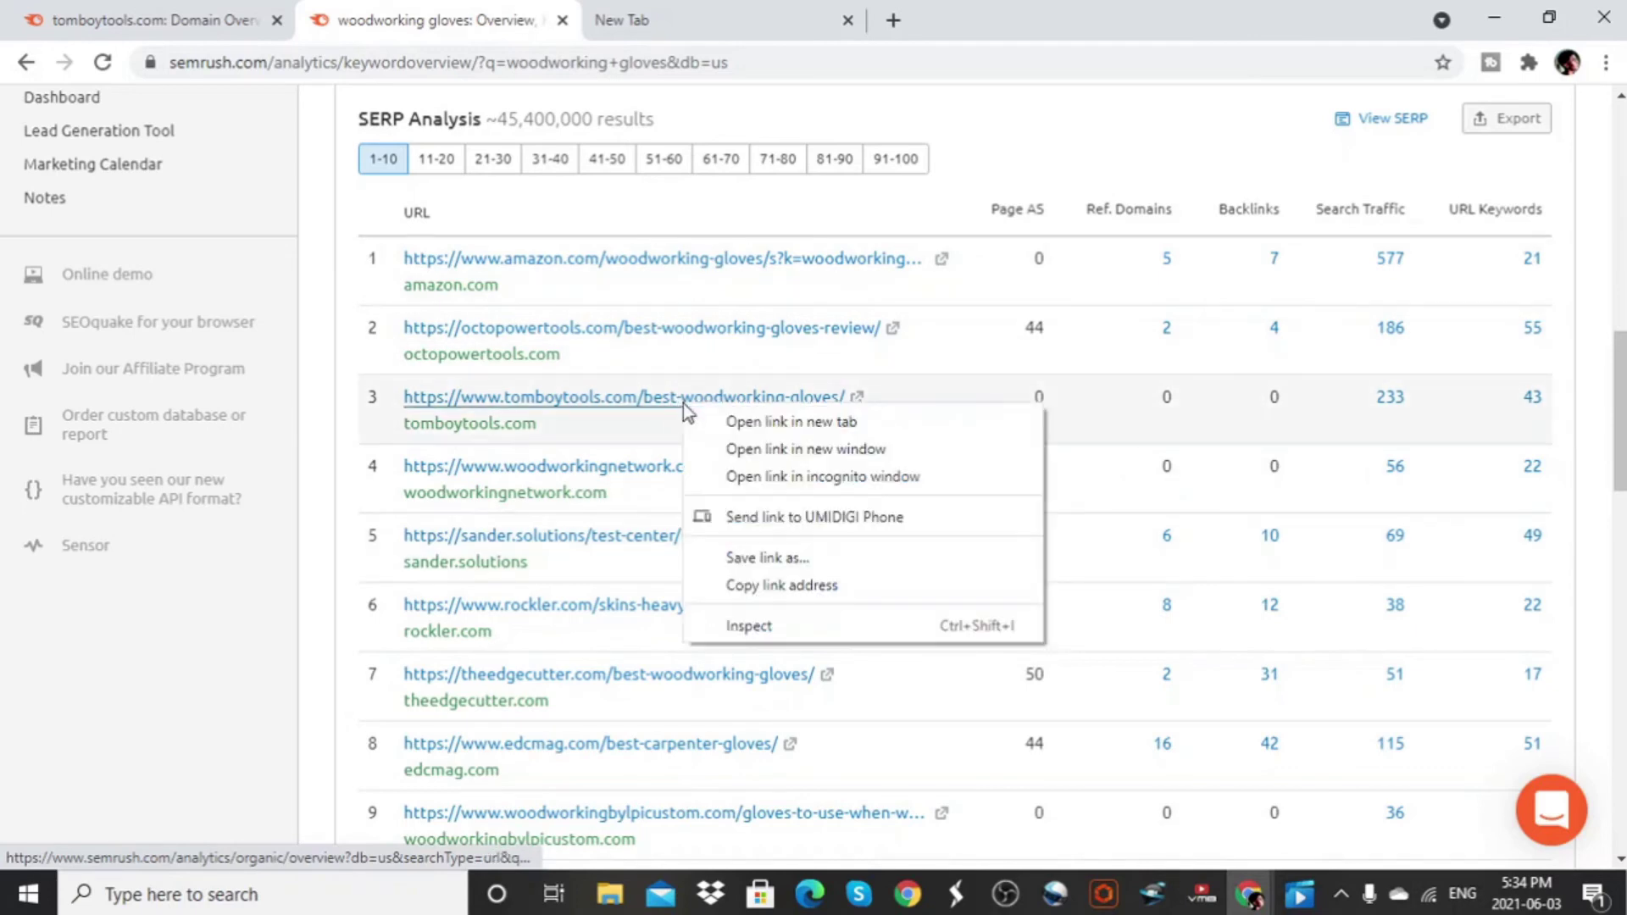
click(790, 421)
click(649, 12)
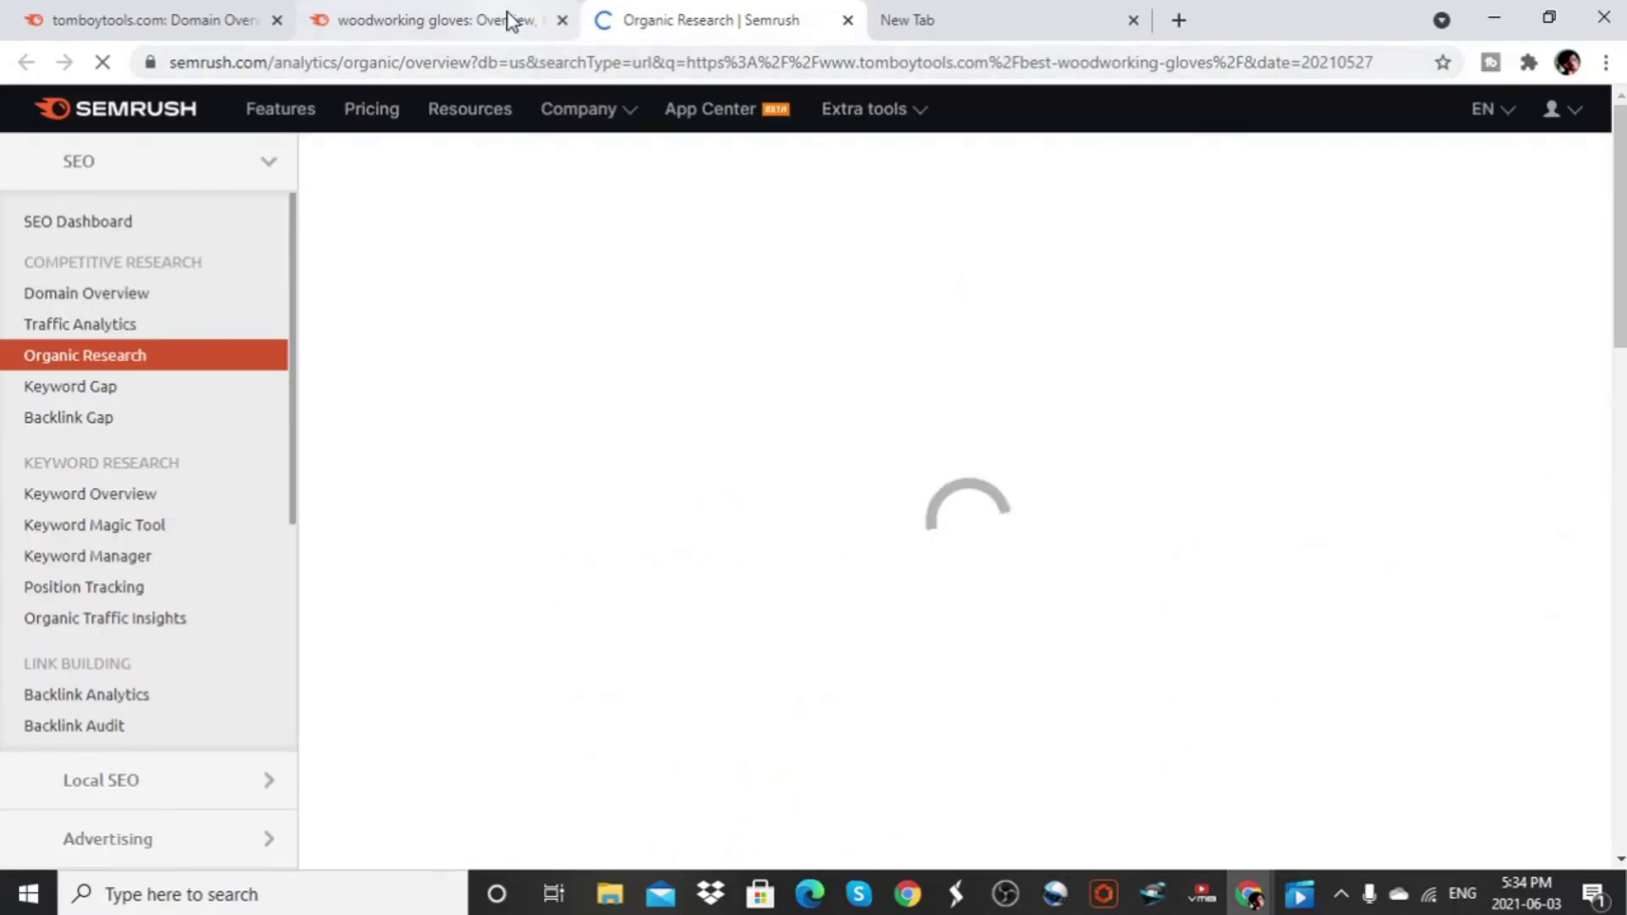
click(540, 22)
click(719, 10)
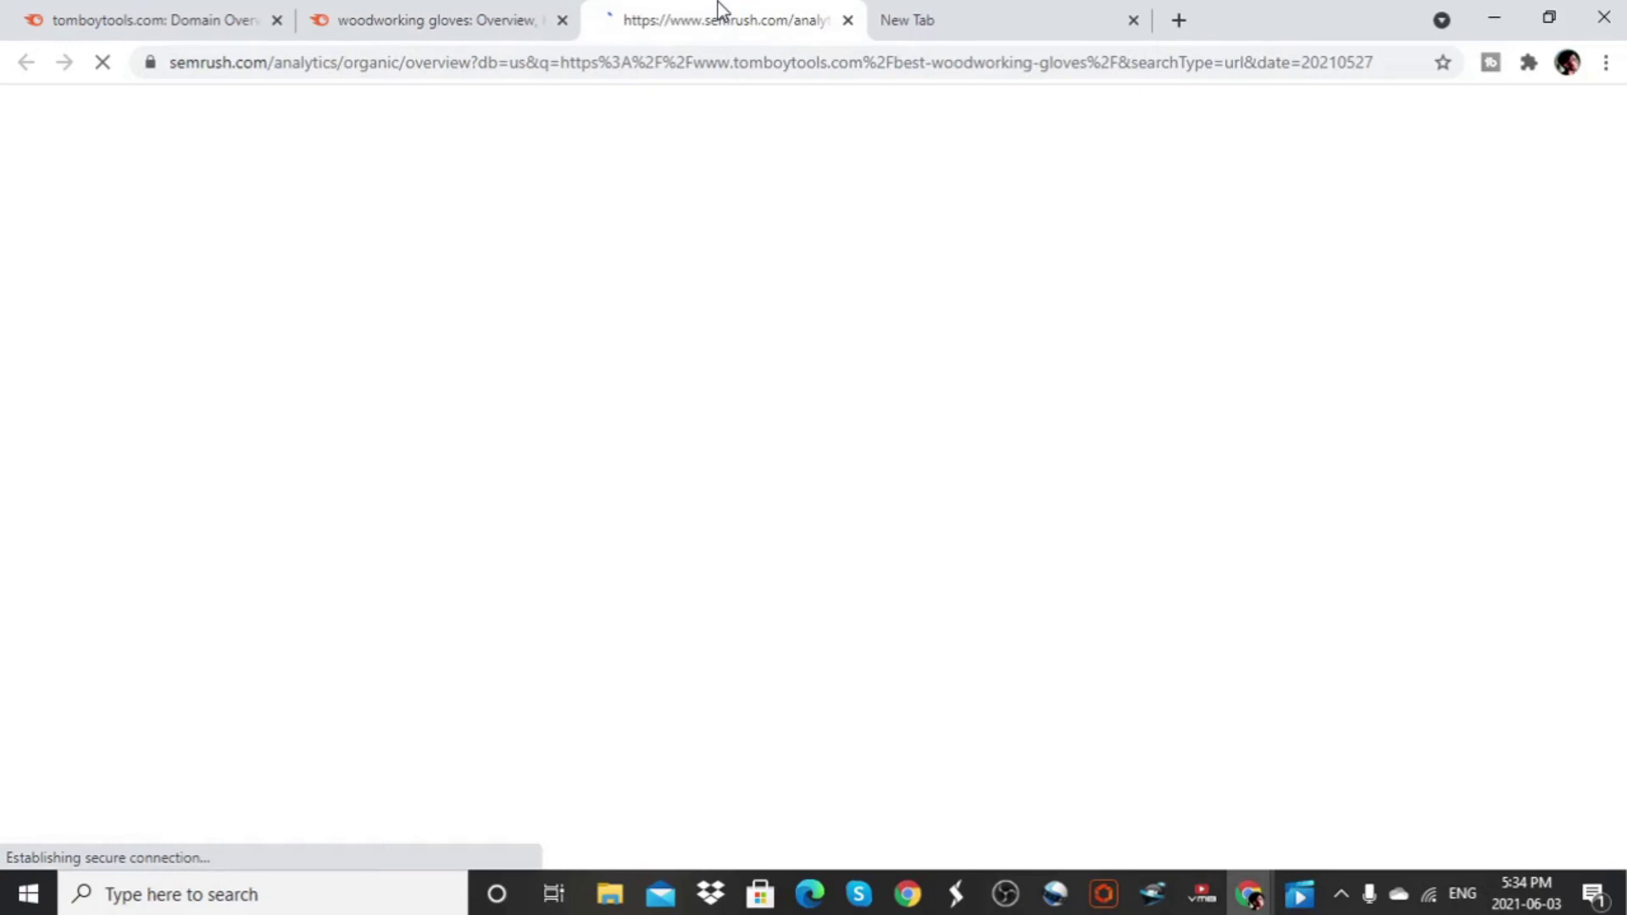
click(499, 12)
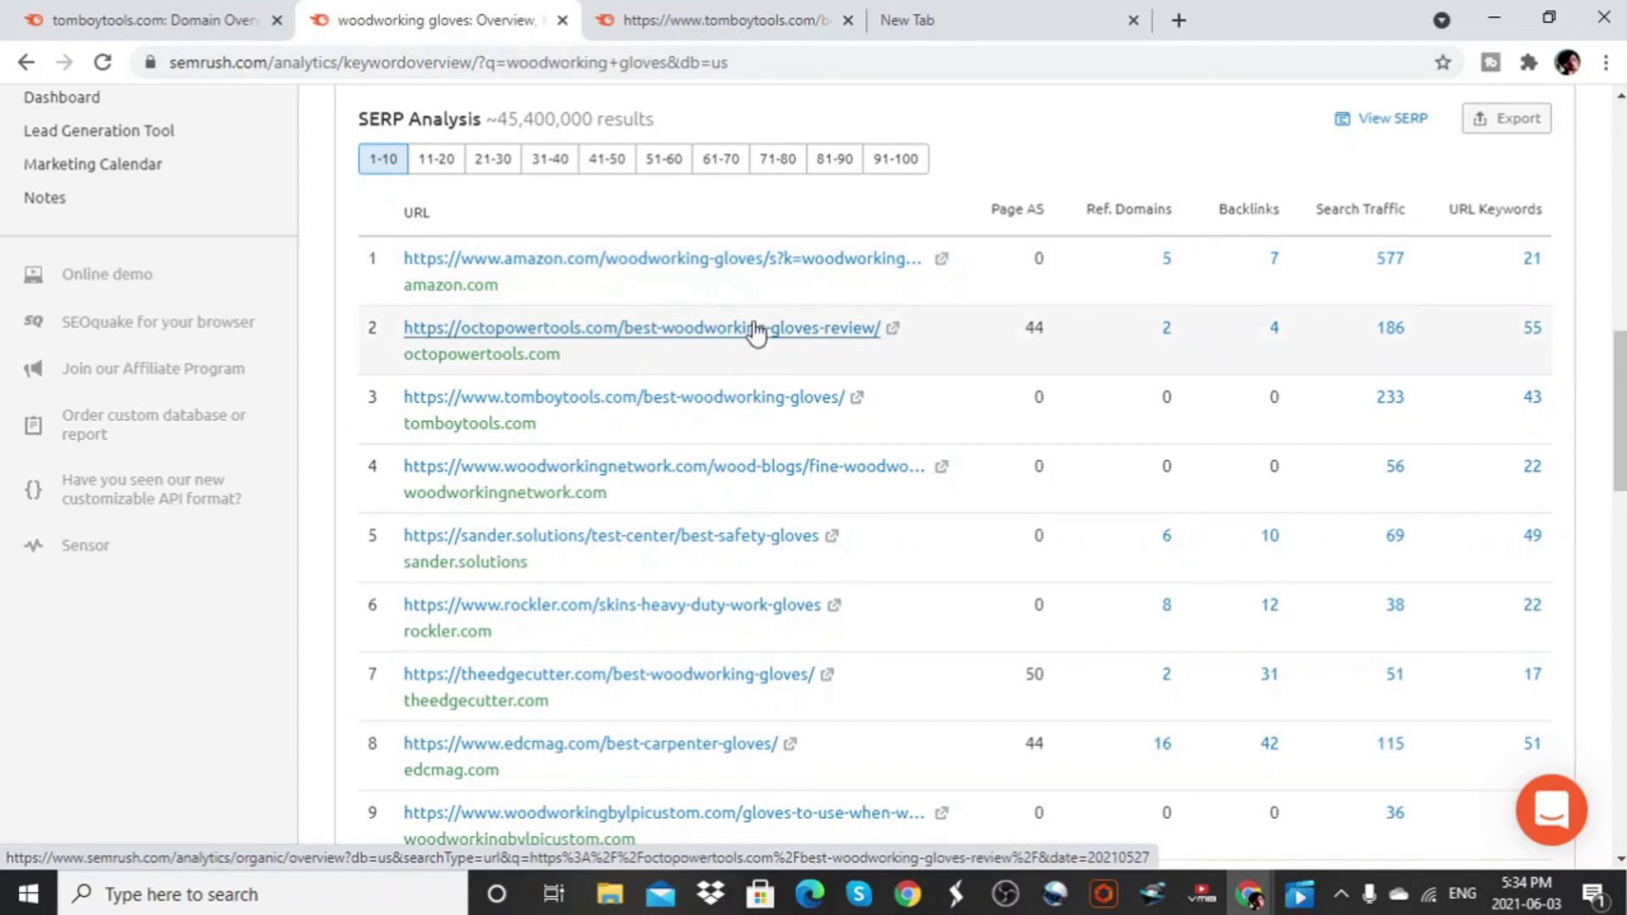
Step: Review the backlinks and search traffic of the top ten ranking pages, and switch to the tomboytools.com Domain Overview
scroll(737, 690, down, 3)
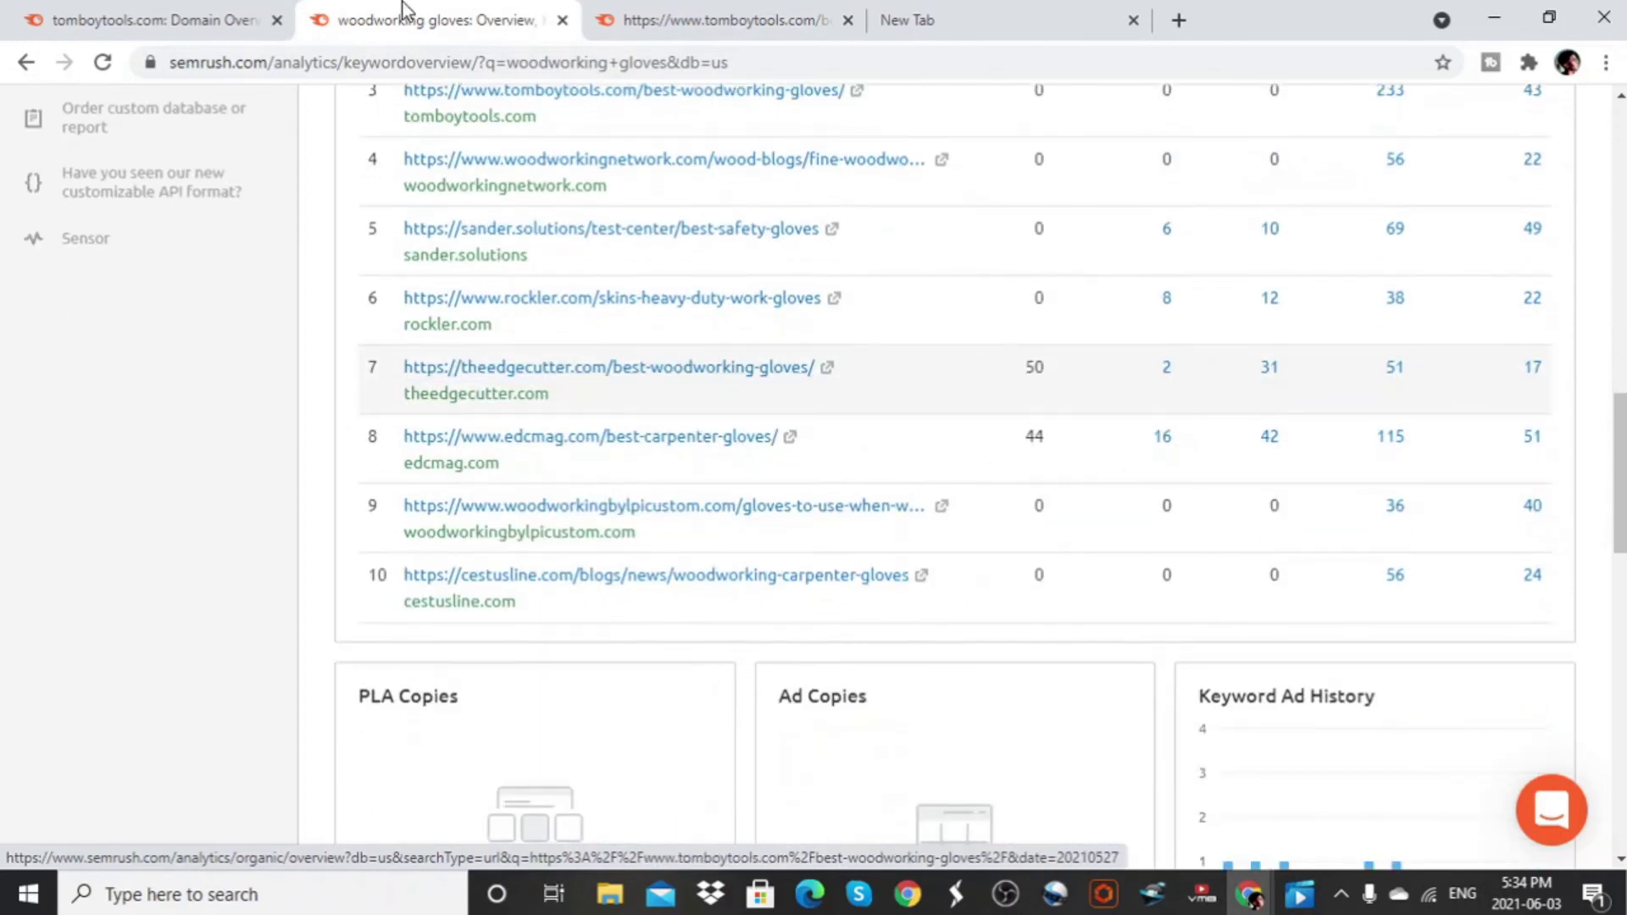
scroll(902, 458, up, 2)
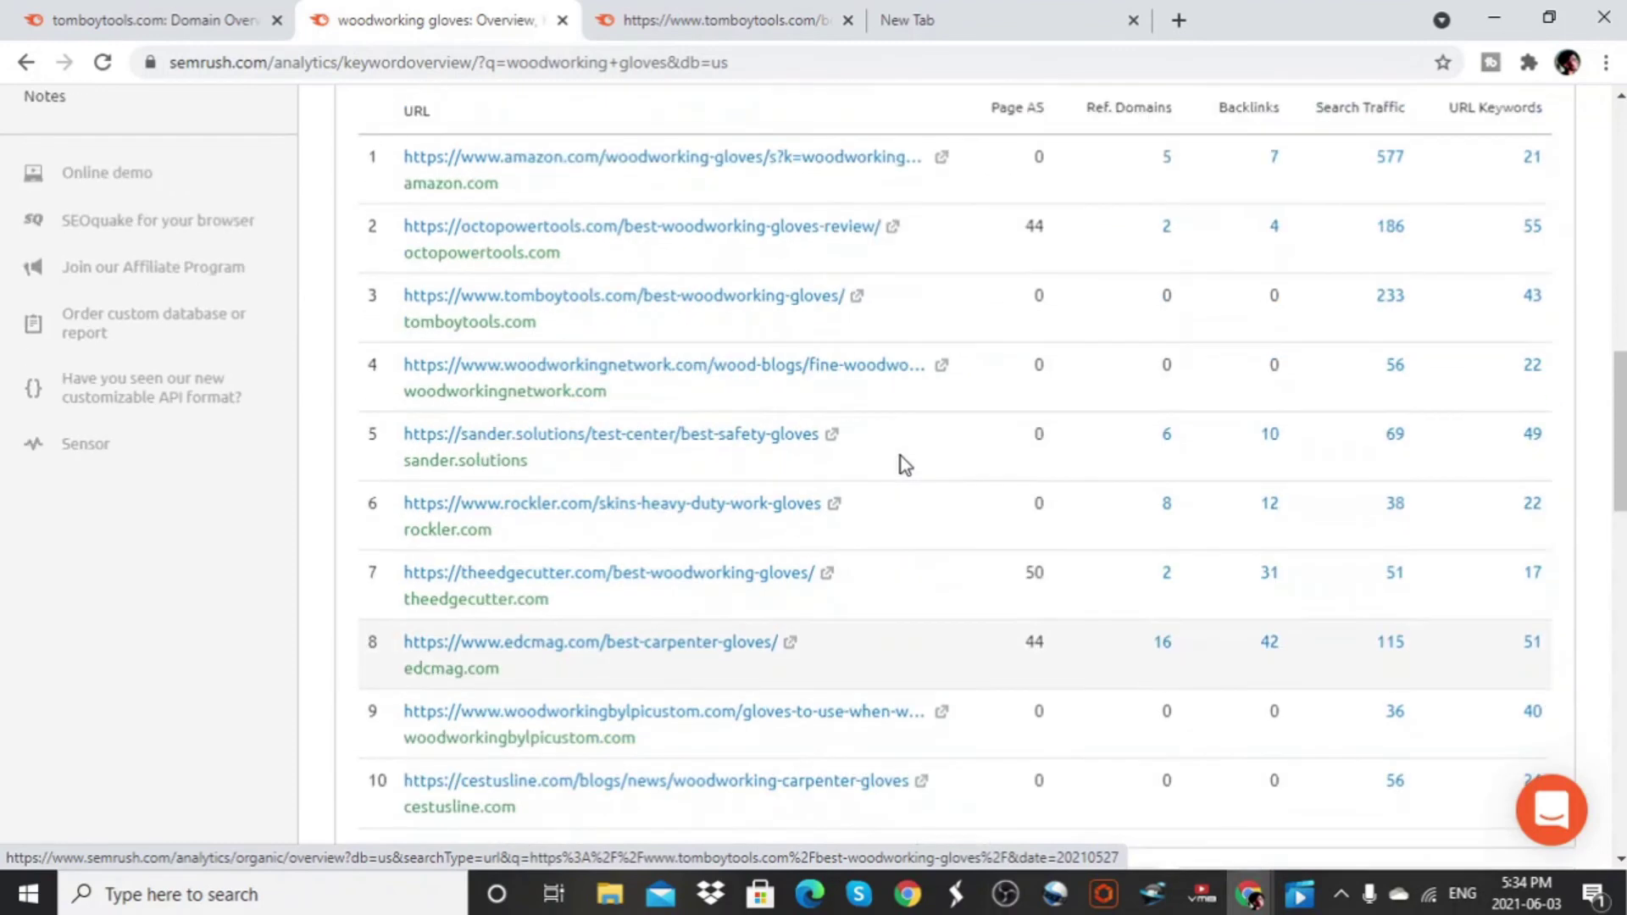
scroll(902, 456, up, 2)
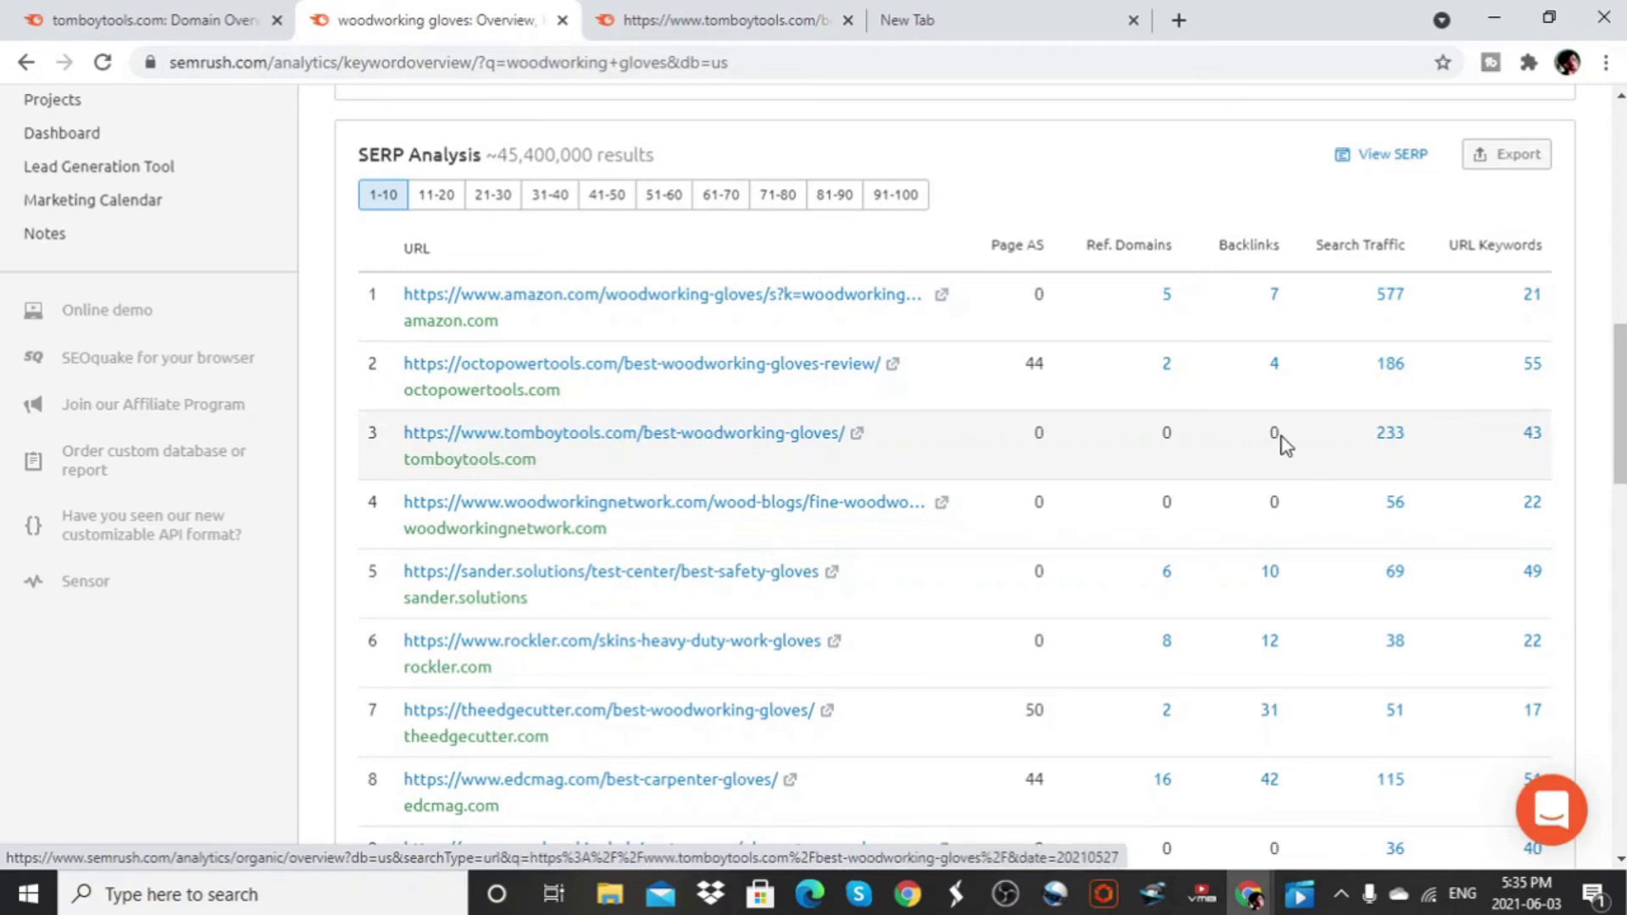
click(185, 10)
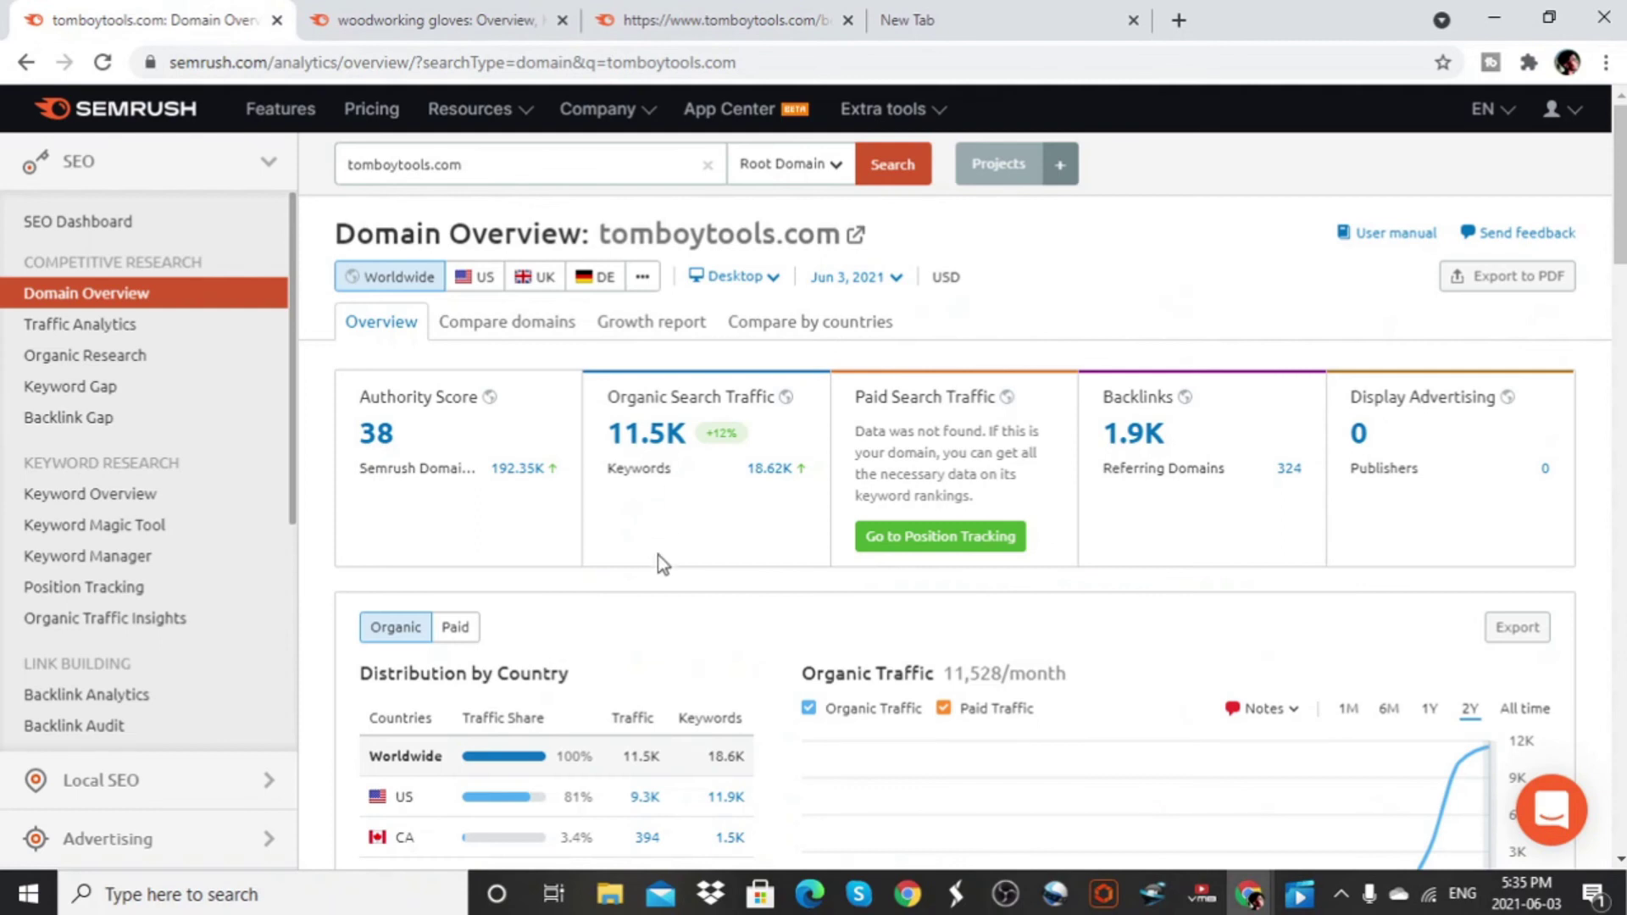
Step: Open the organic search positions report for tomboytools.com and glance at the woodworking gloves SERP Analysis while it loads
click(655, 440)
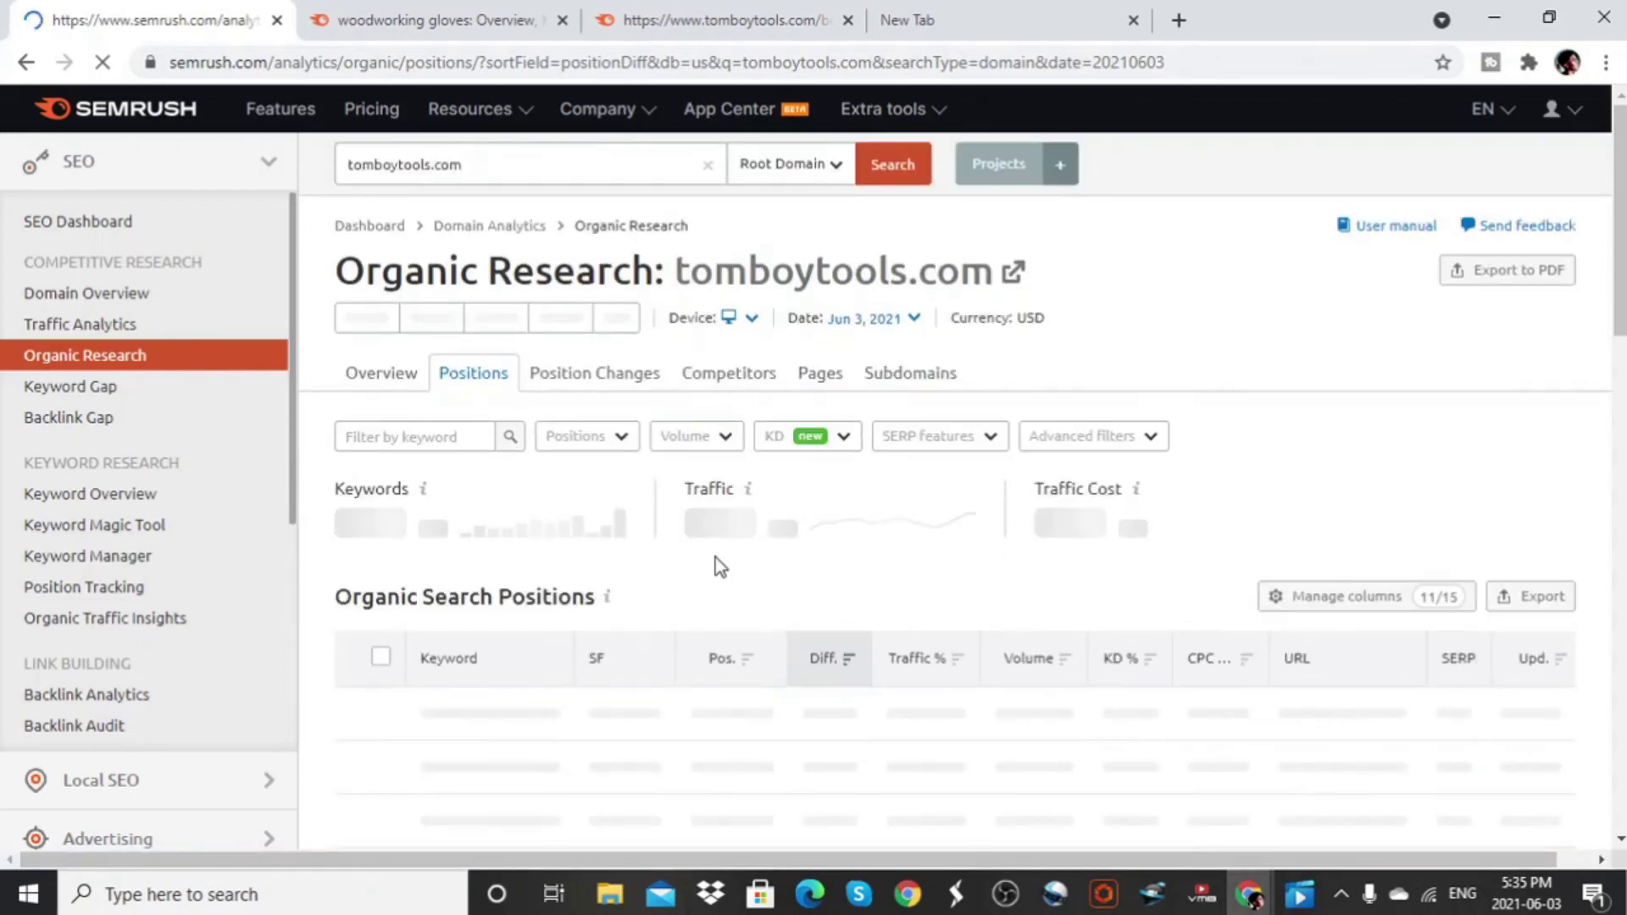
click(450, 26)
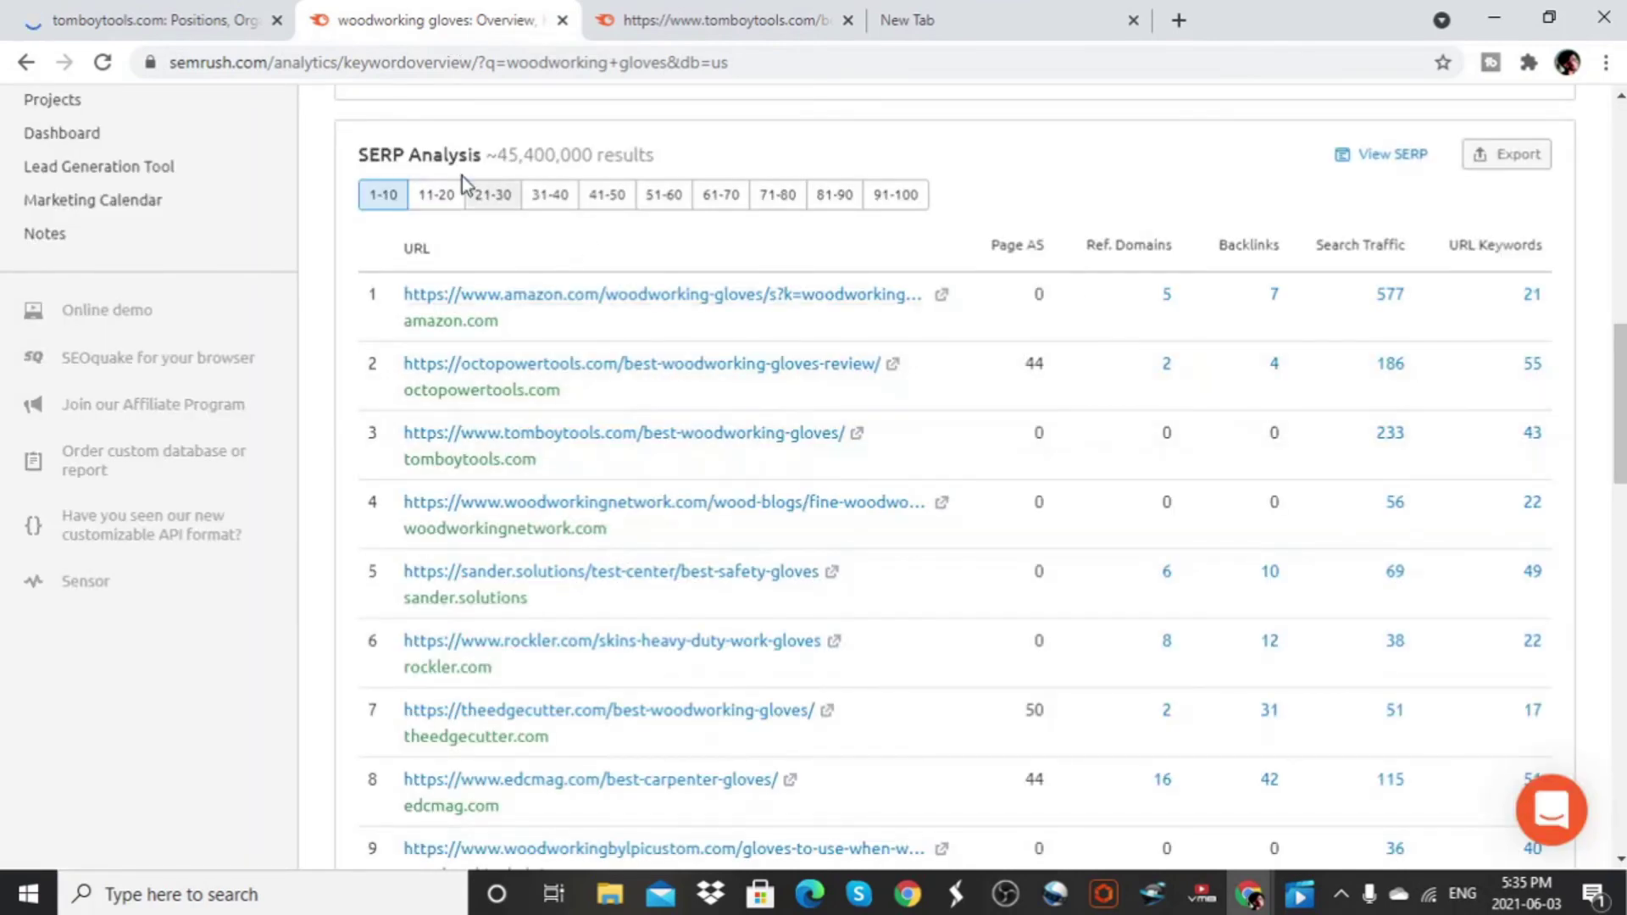
click(105, 4)
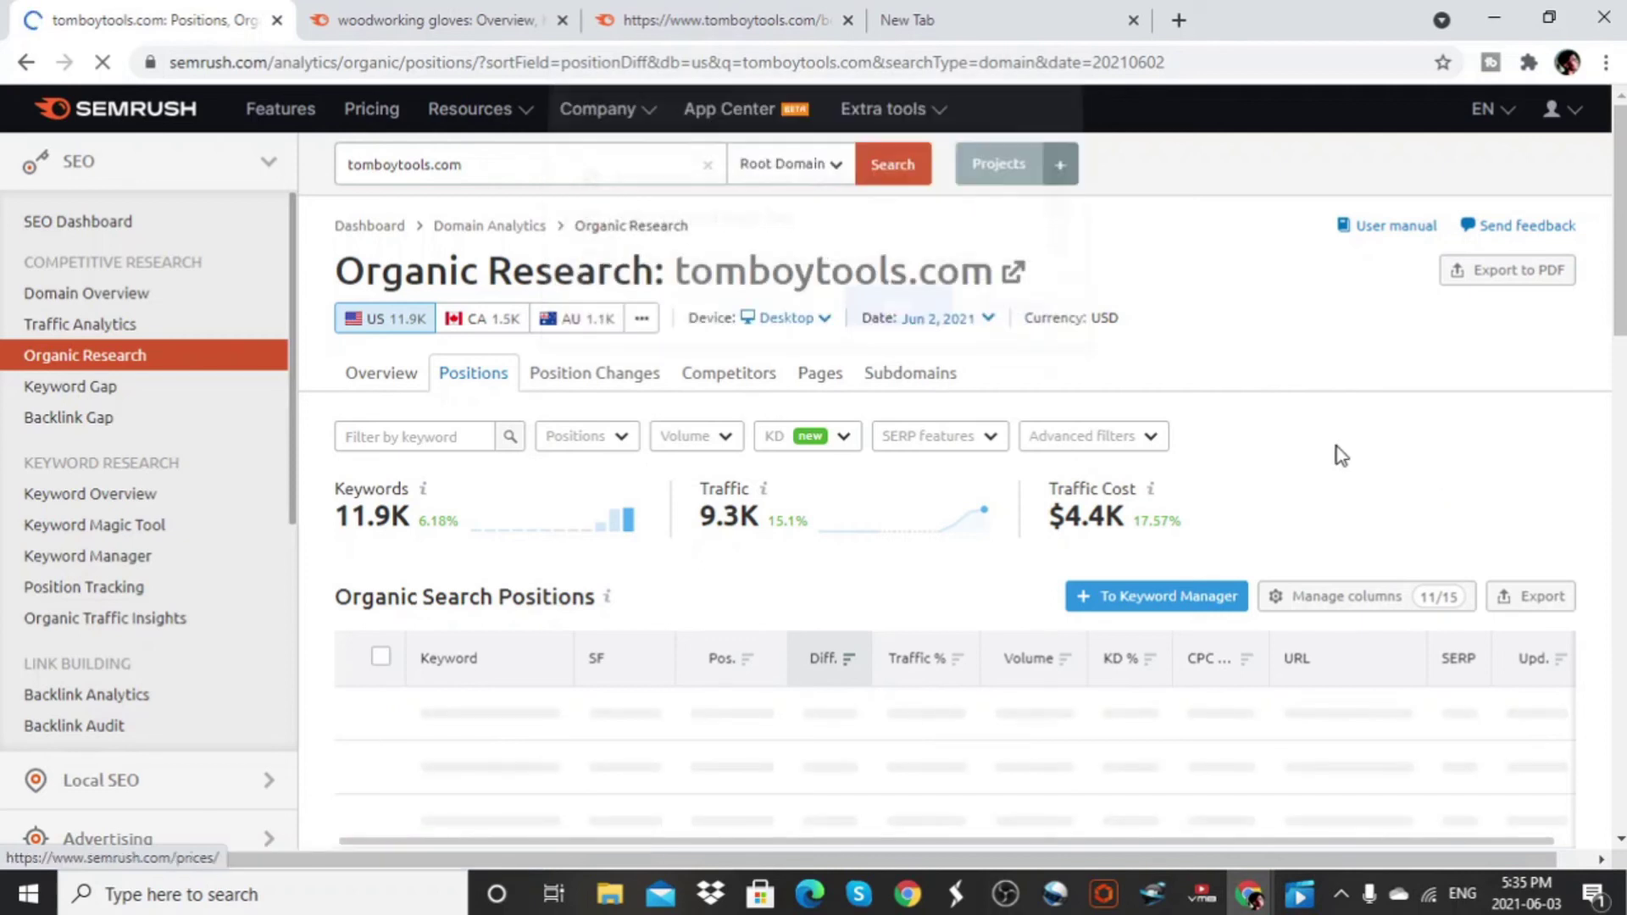
Step: Filter the tomboytools.com organic search positions to keywords with Very easy keyword difficulty
scroll(1214, 425, down, 2)
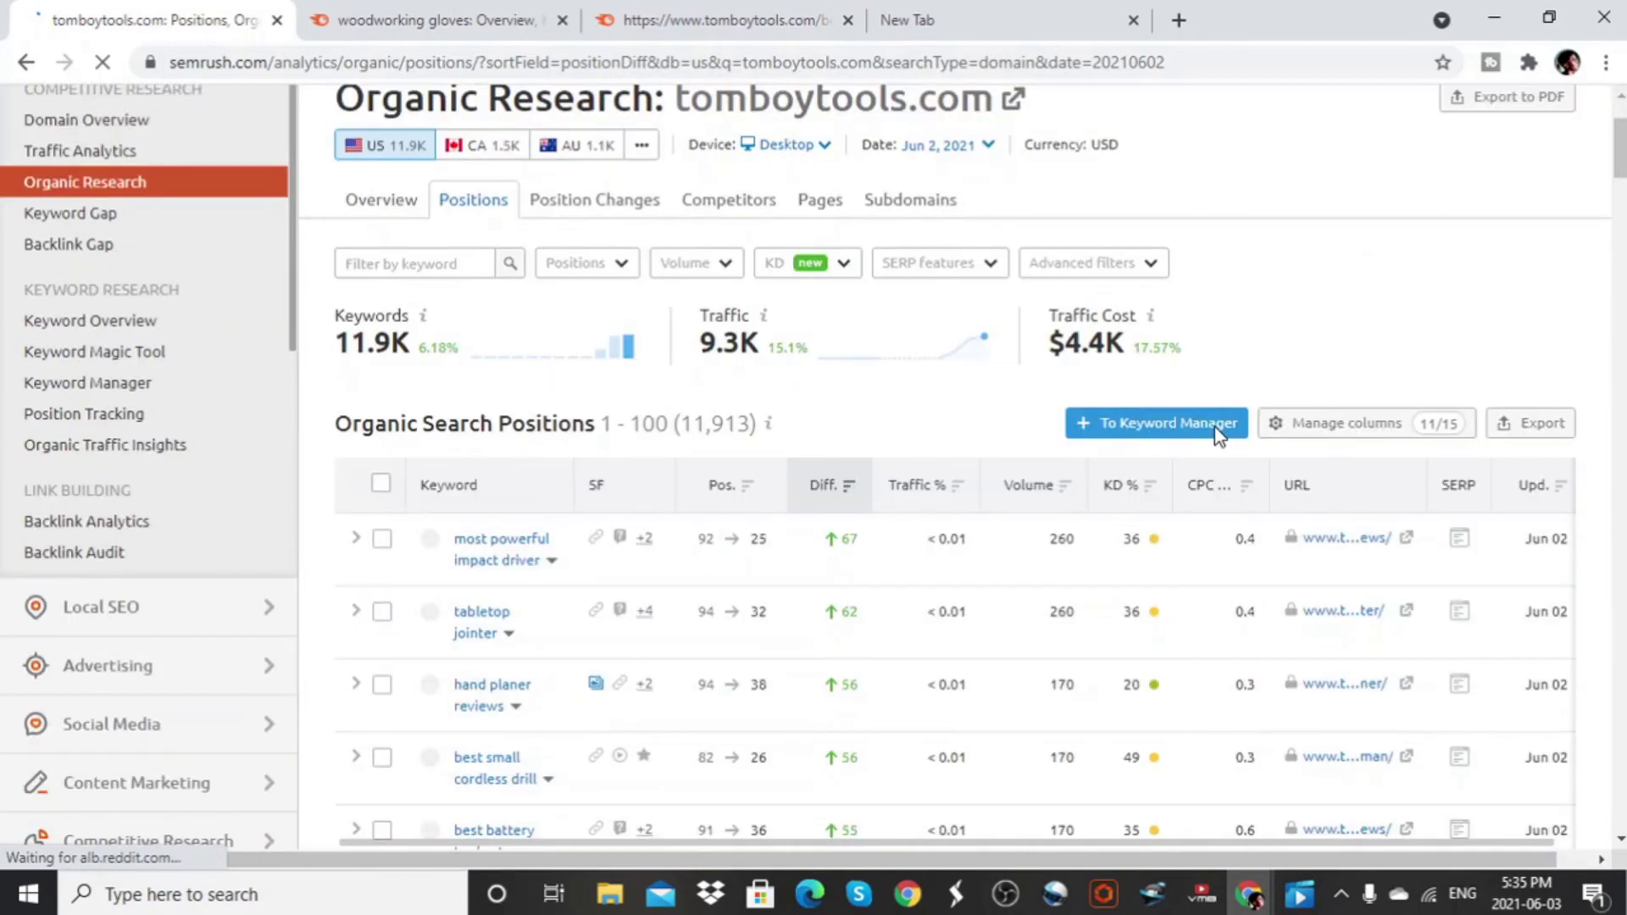
click(845, 251)
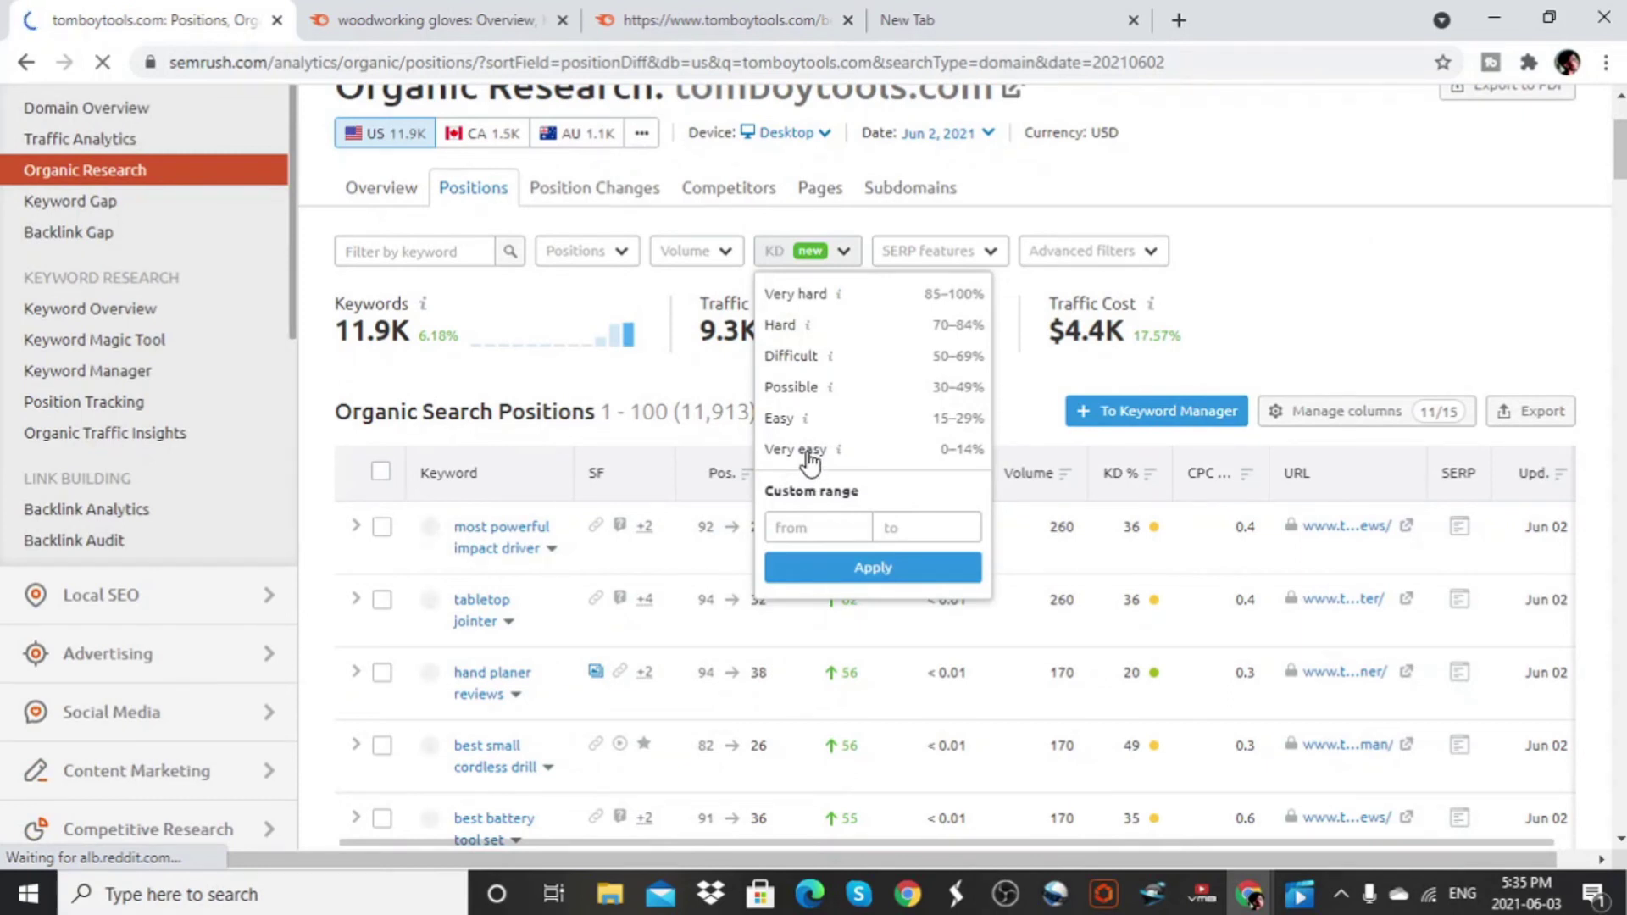
click(858, 572)
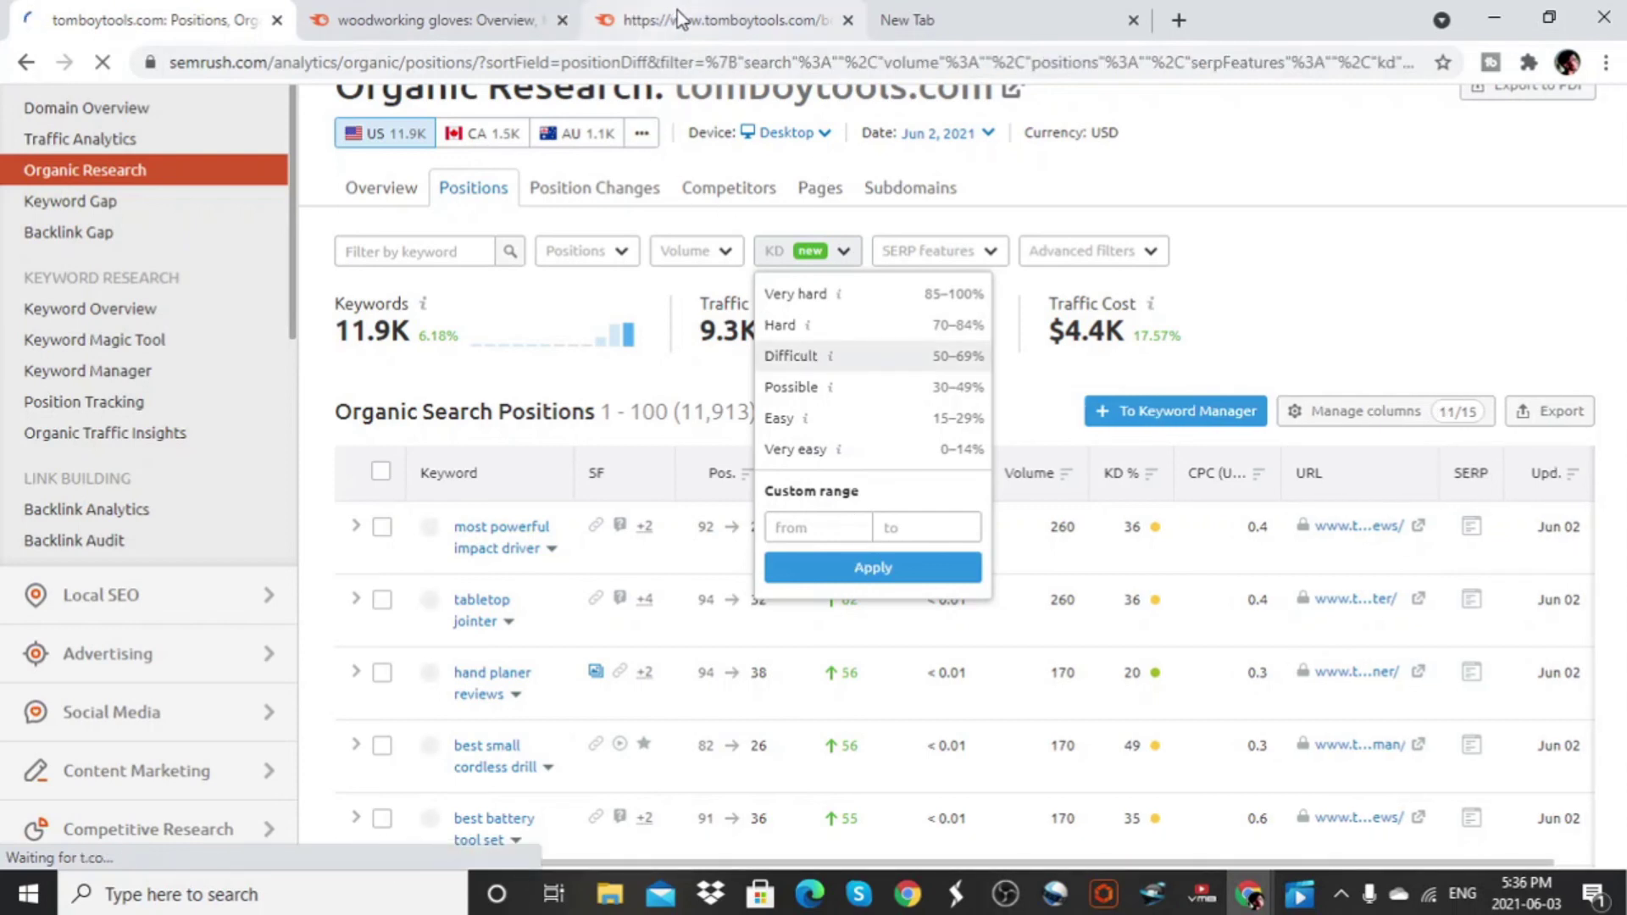
Step: Search Google for "woodworking gloves" in the empty browser tab
click(903, 19)
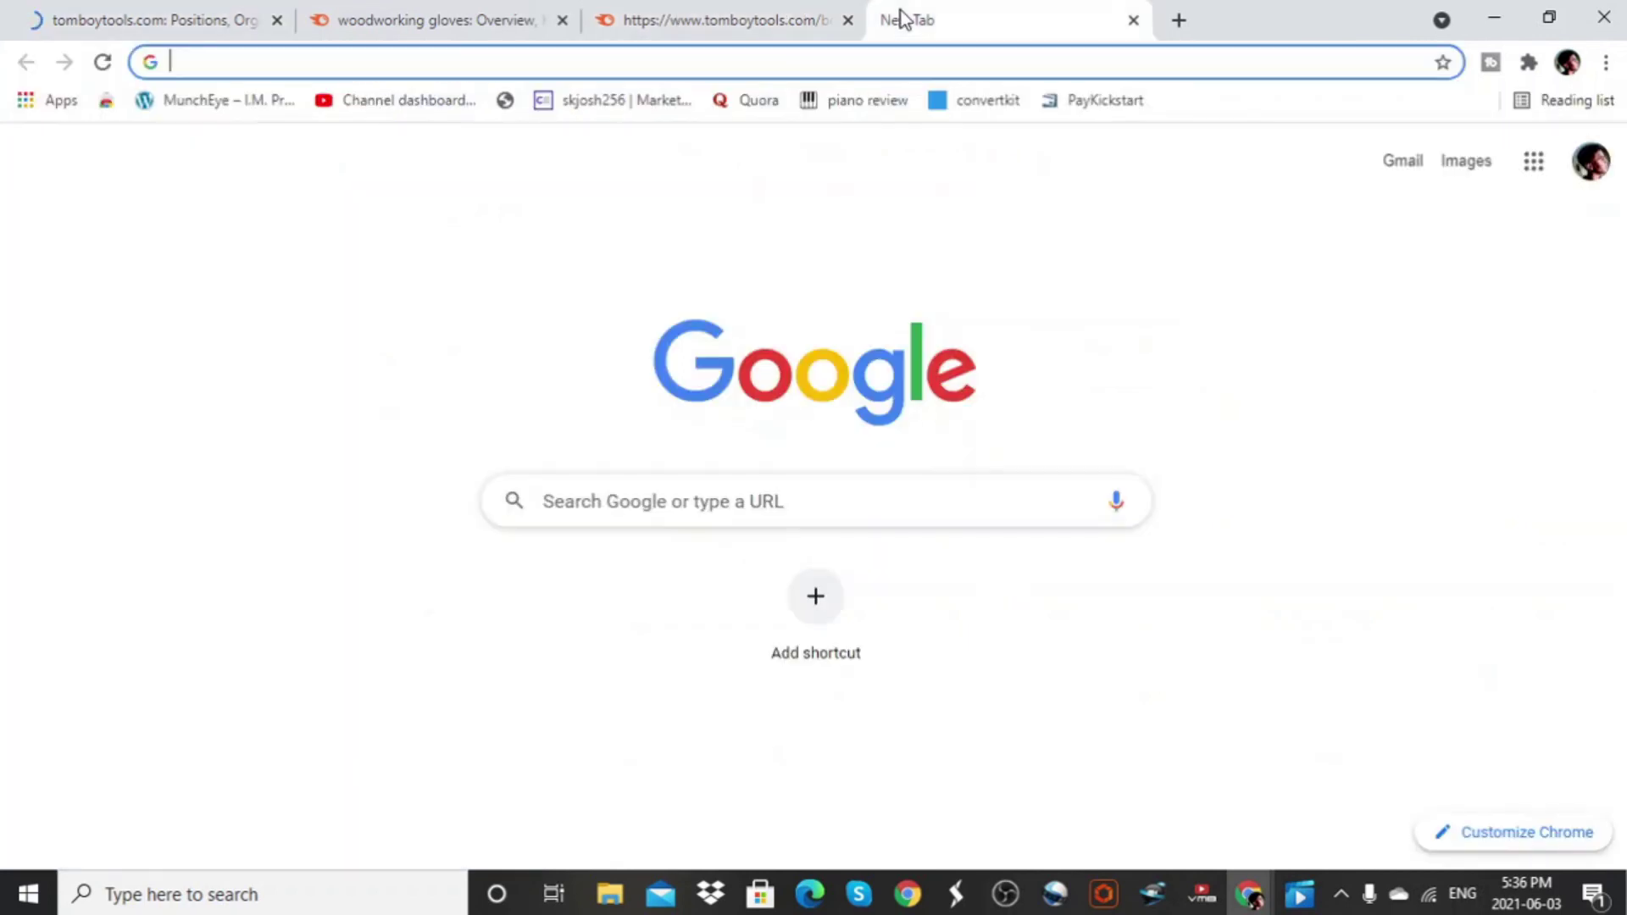
click(863, 71)
text(w)
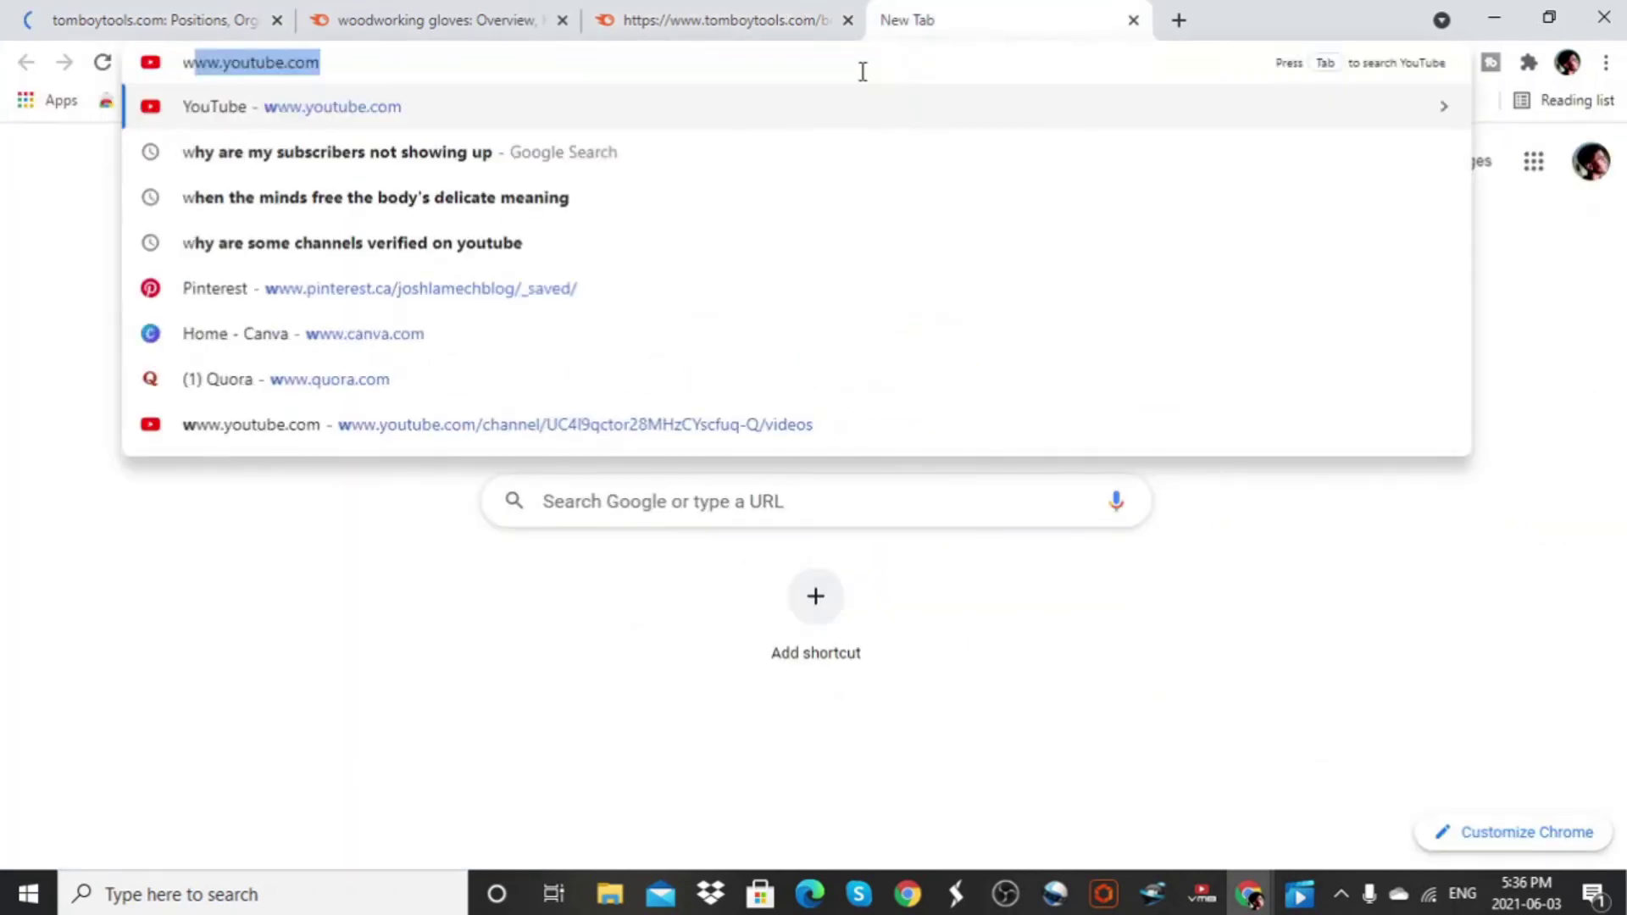
text(oodwork)
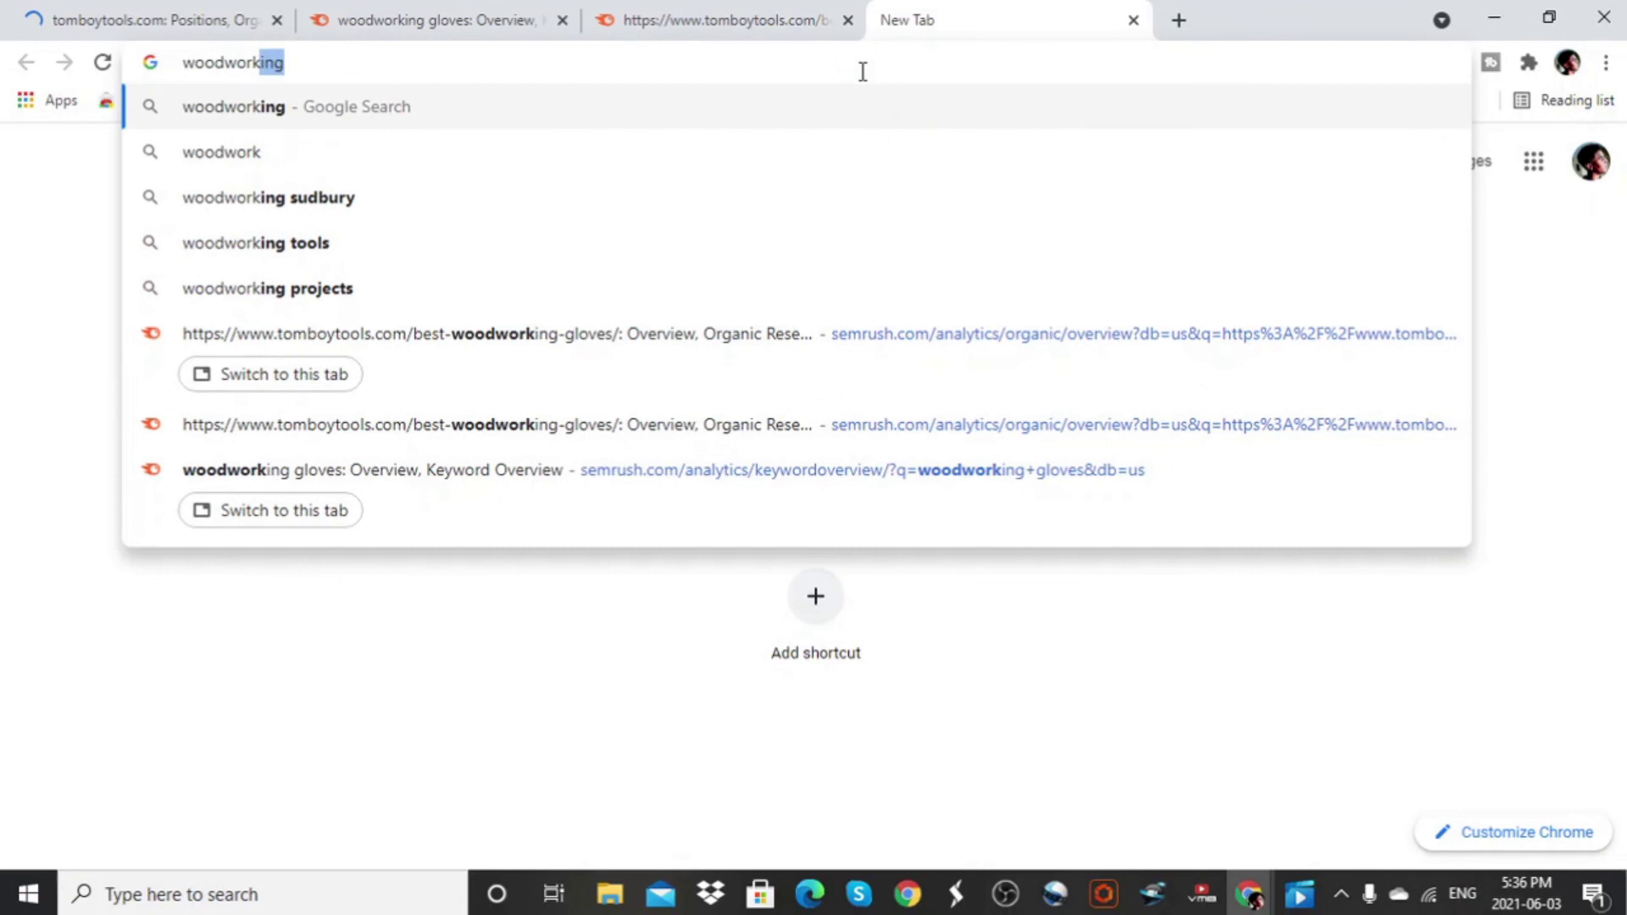
text(ing gloves)
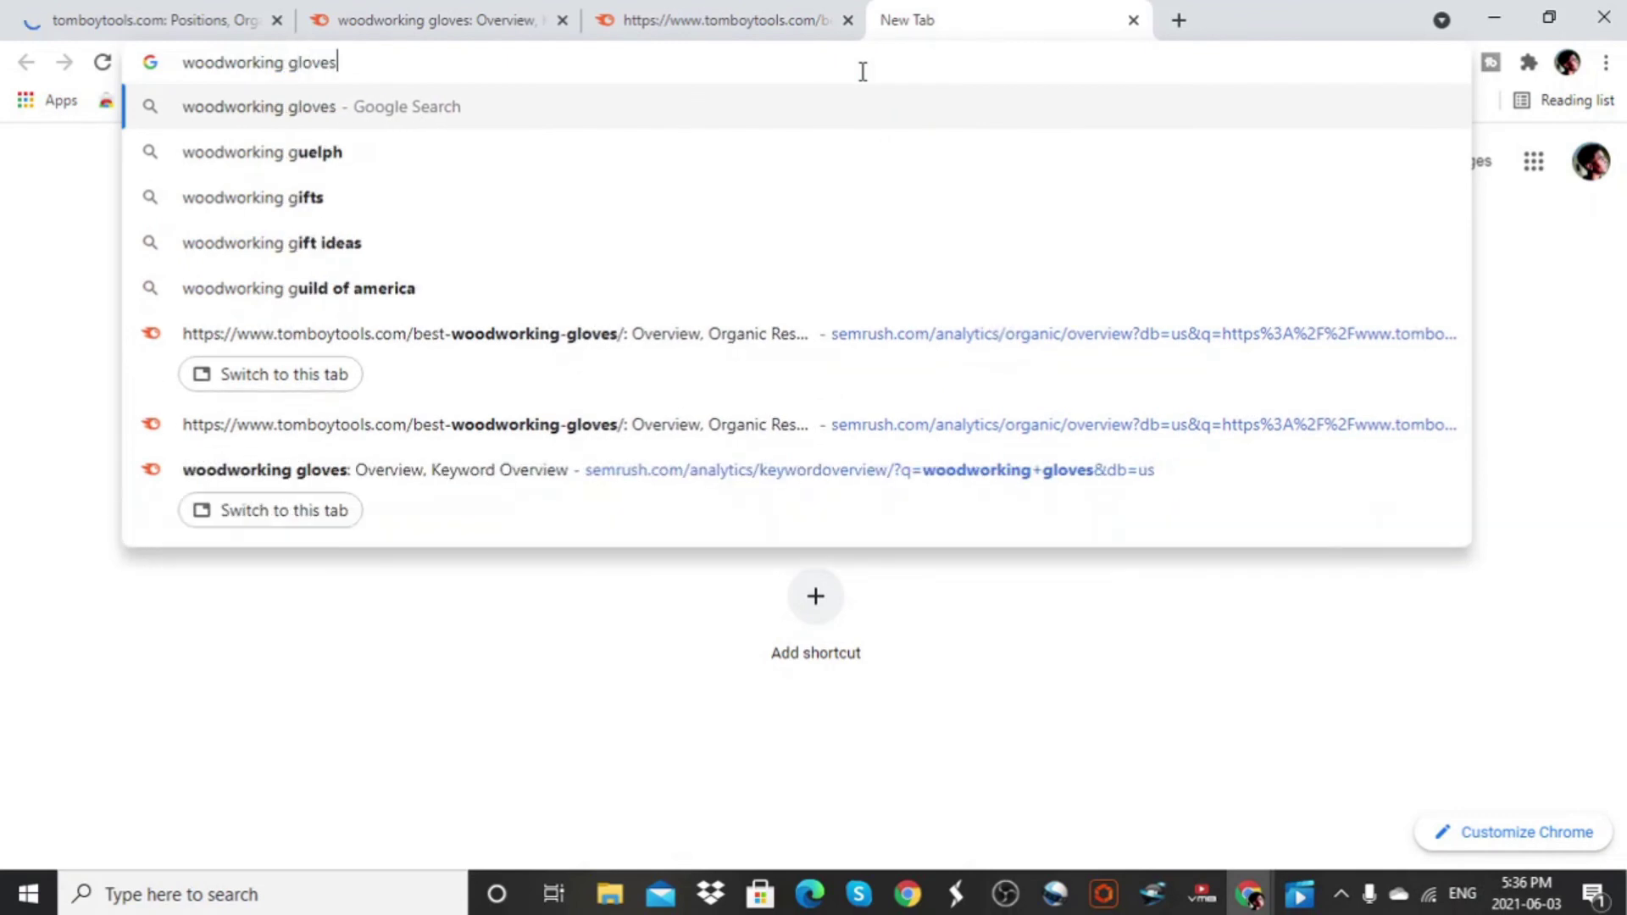
key(Return)
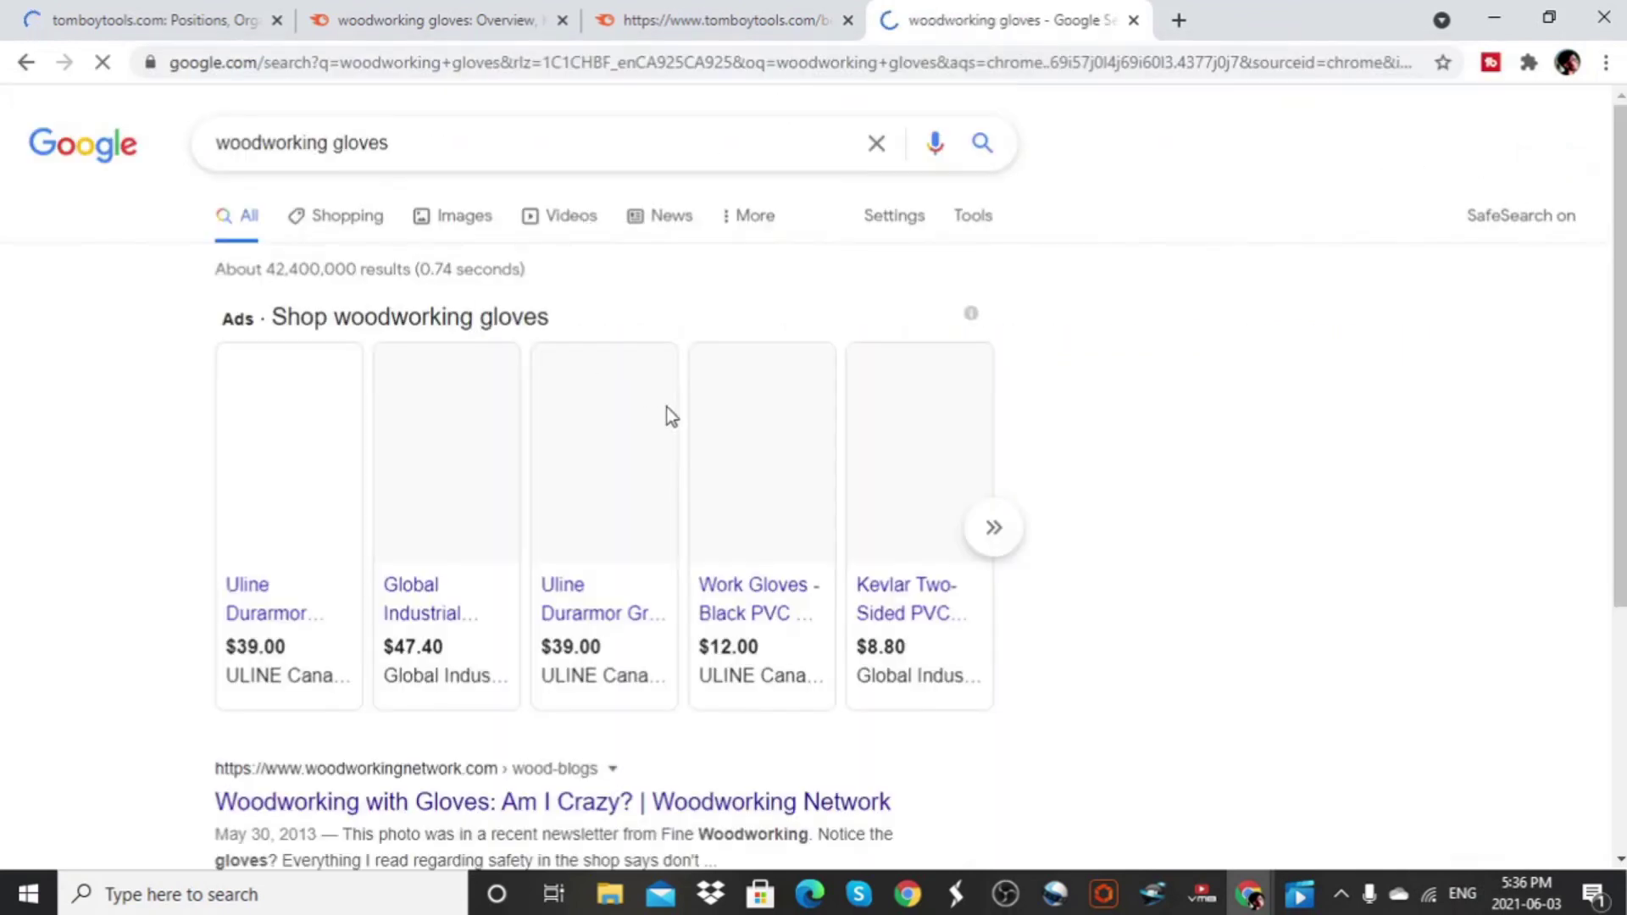
Step: Look through the Google results for woodworking gloves to see which sites and articles rank on the first page
scroll(688, 415, down, 4)
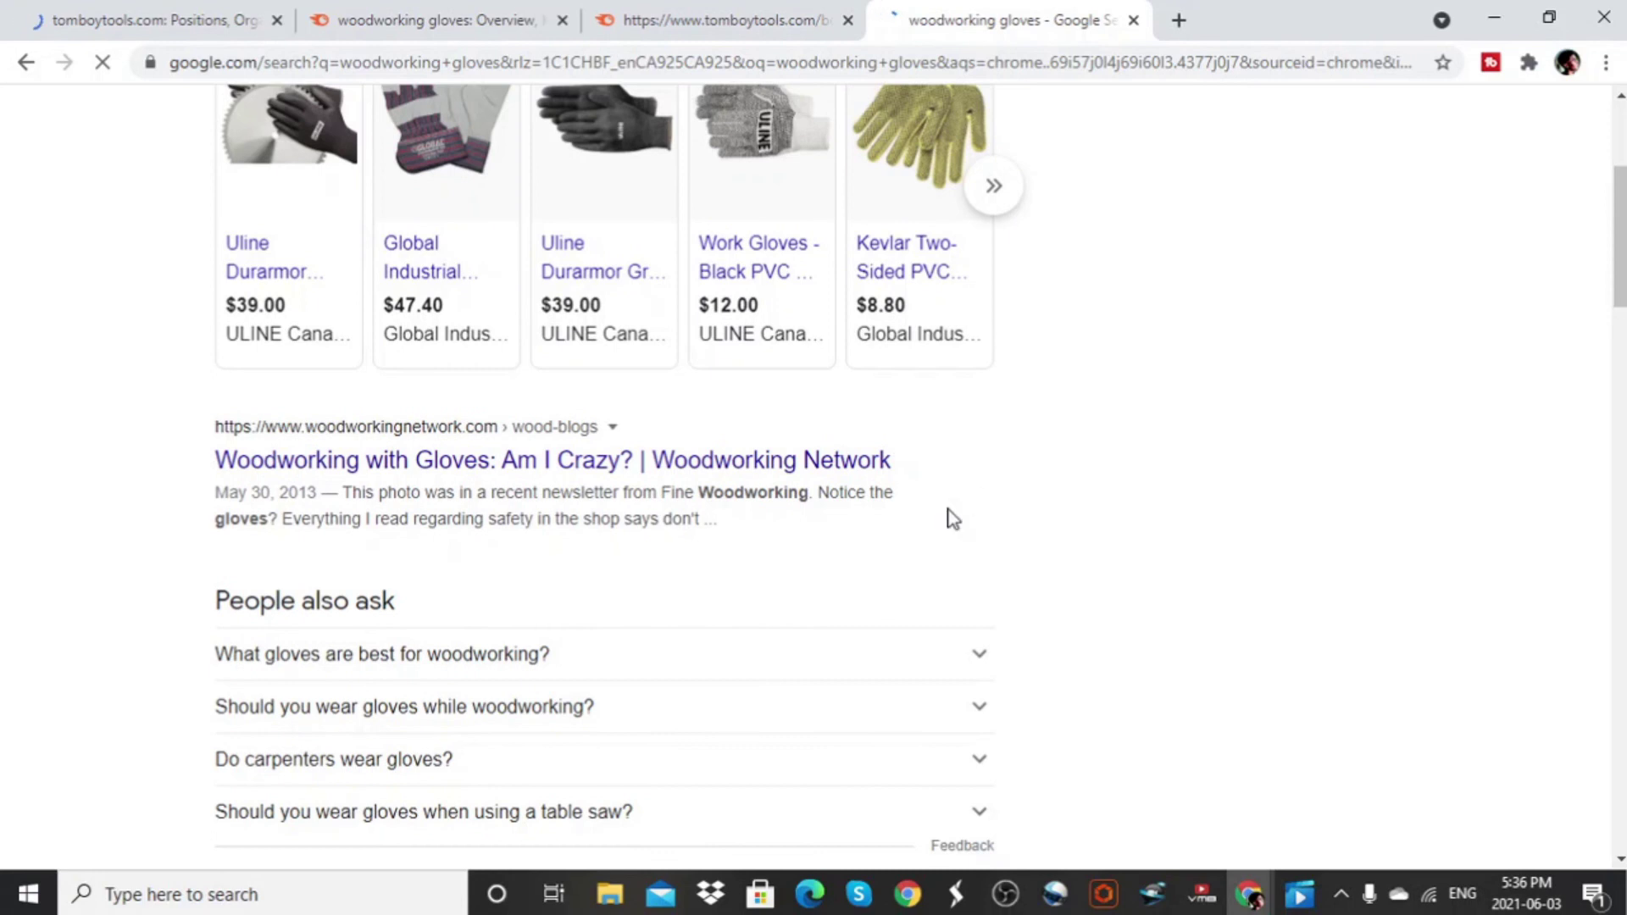
scroll(953, 516, down, 2)
scroll(790, 487, down, 5)
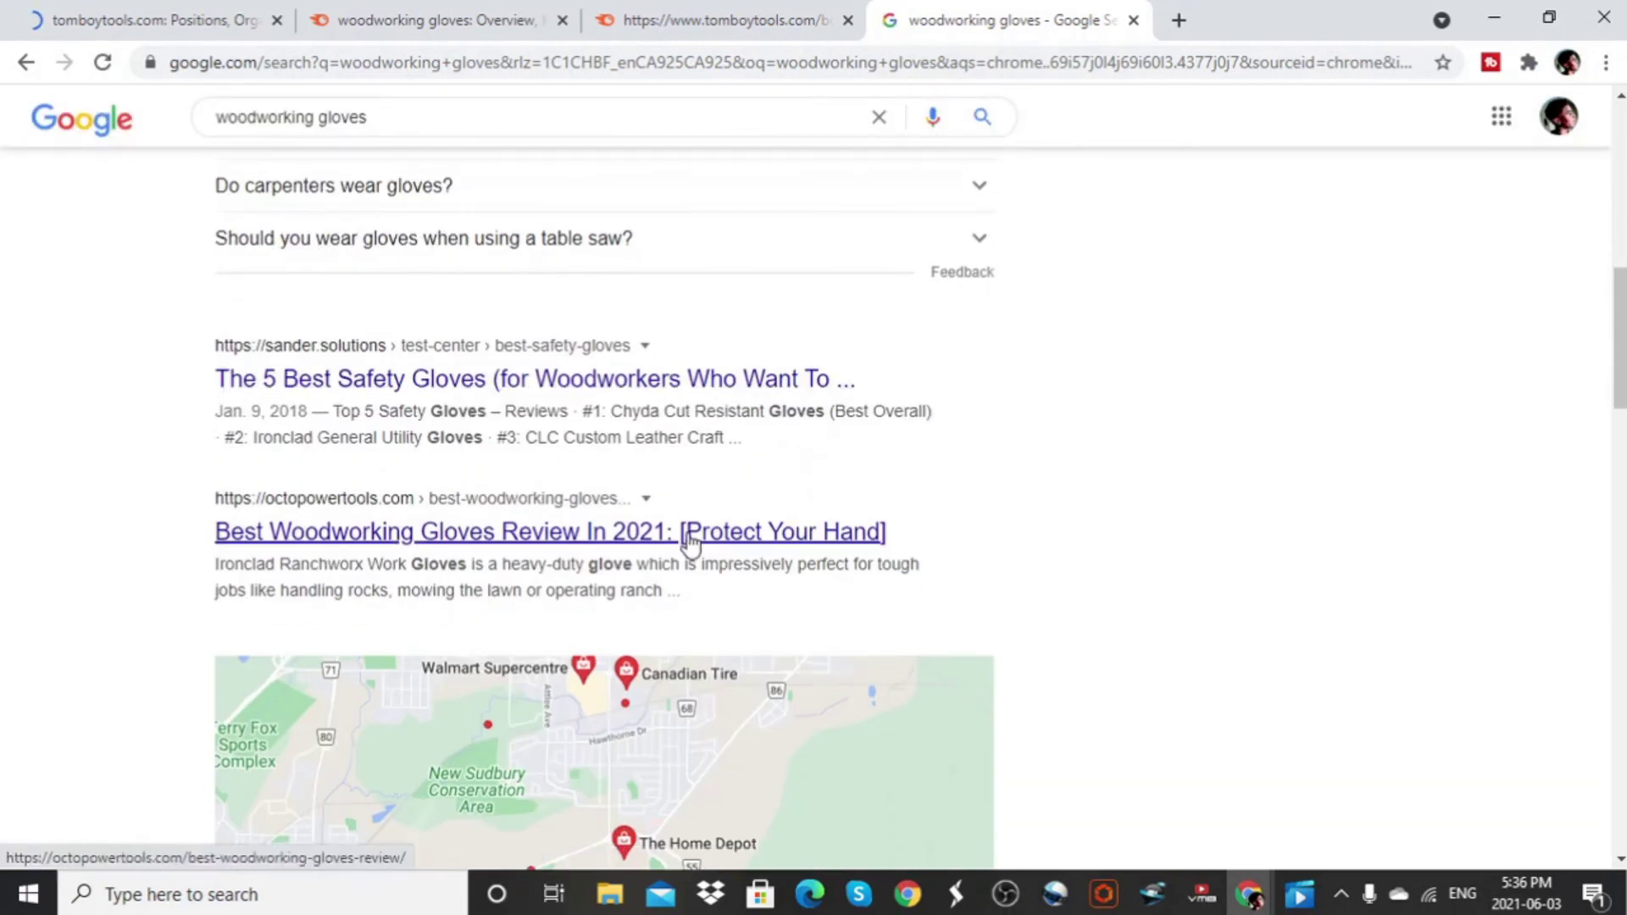
scroll(690, 527, down, 4)
scroll(1026, 618, down, 6)
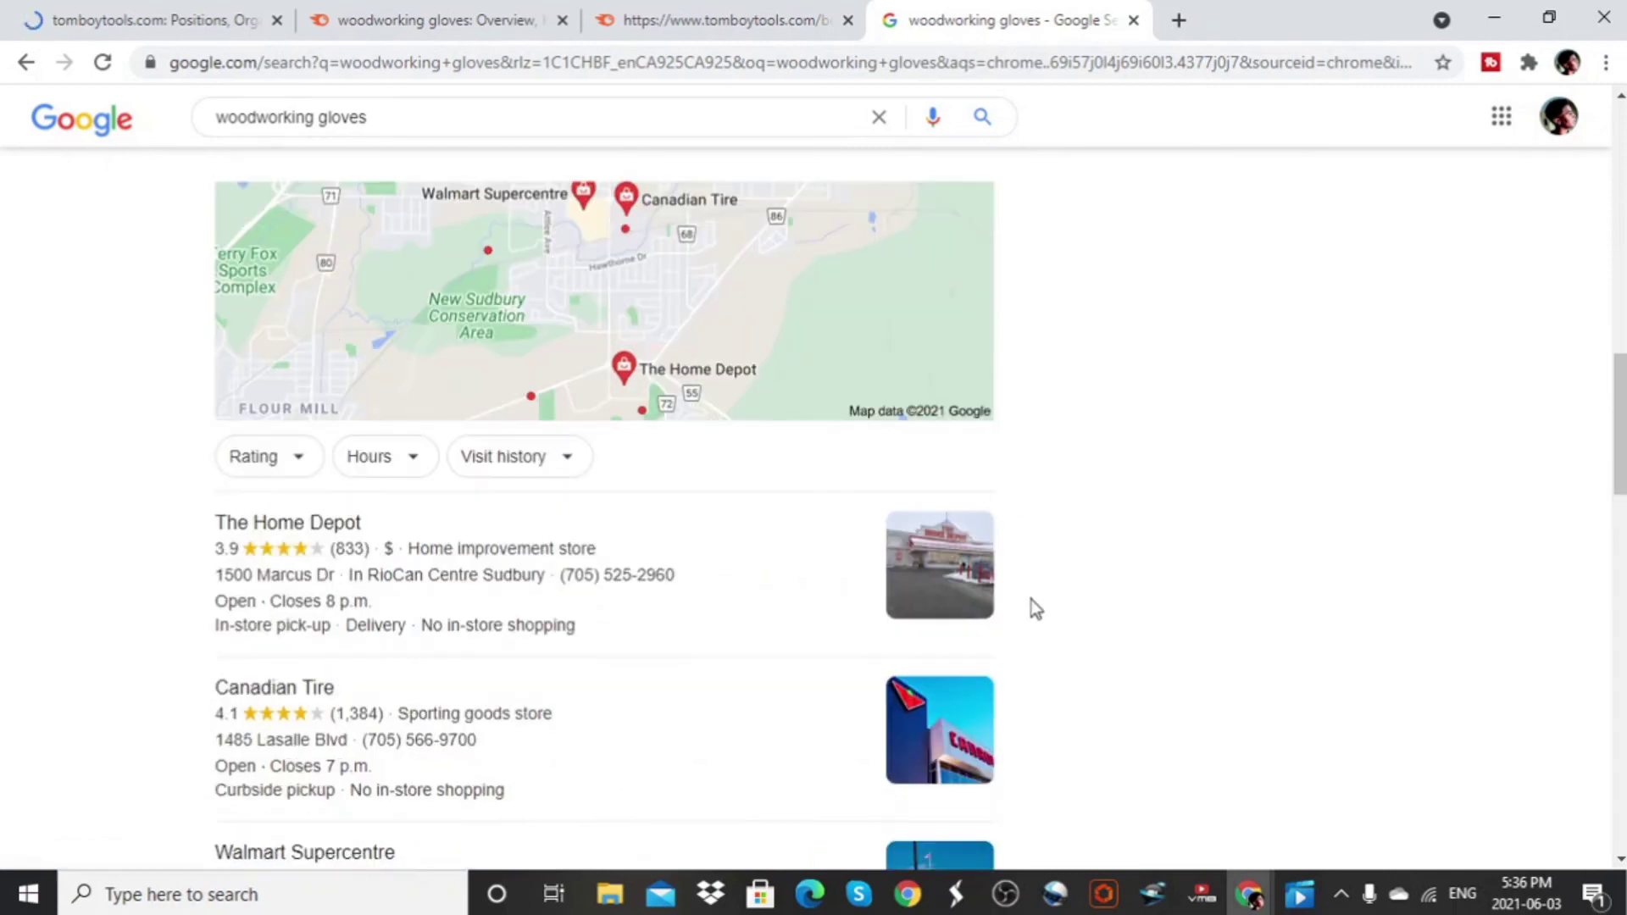
scroll(795, 660, down, 3)
scroll(797, 665, down, 4)
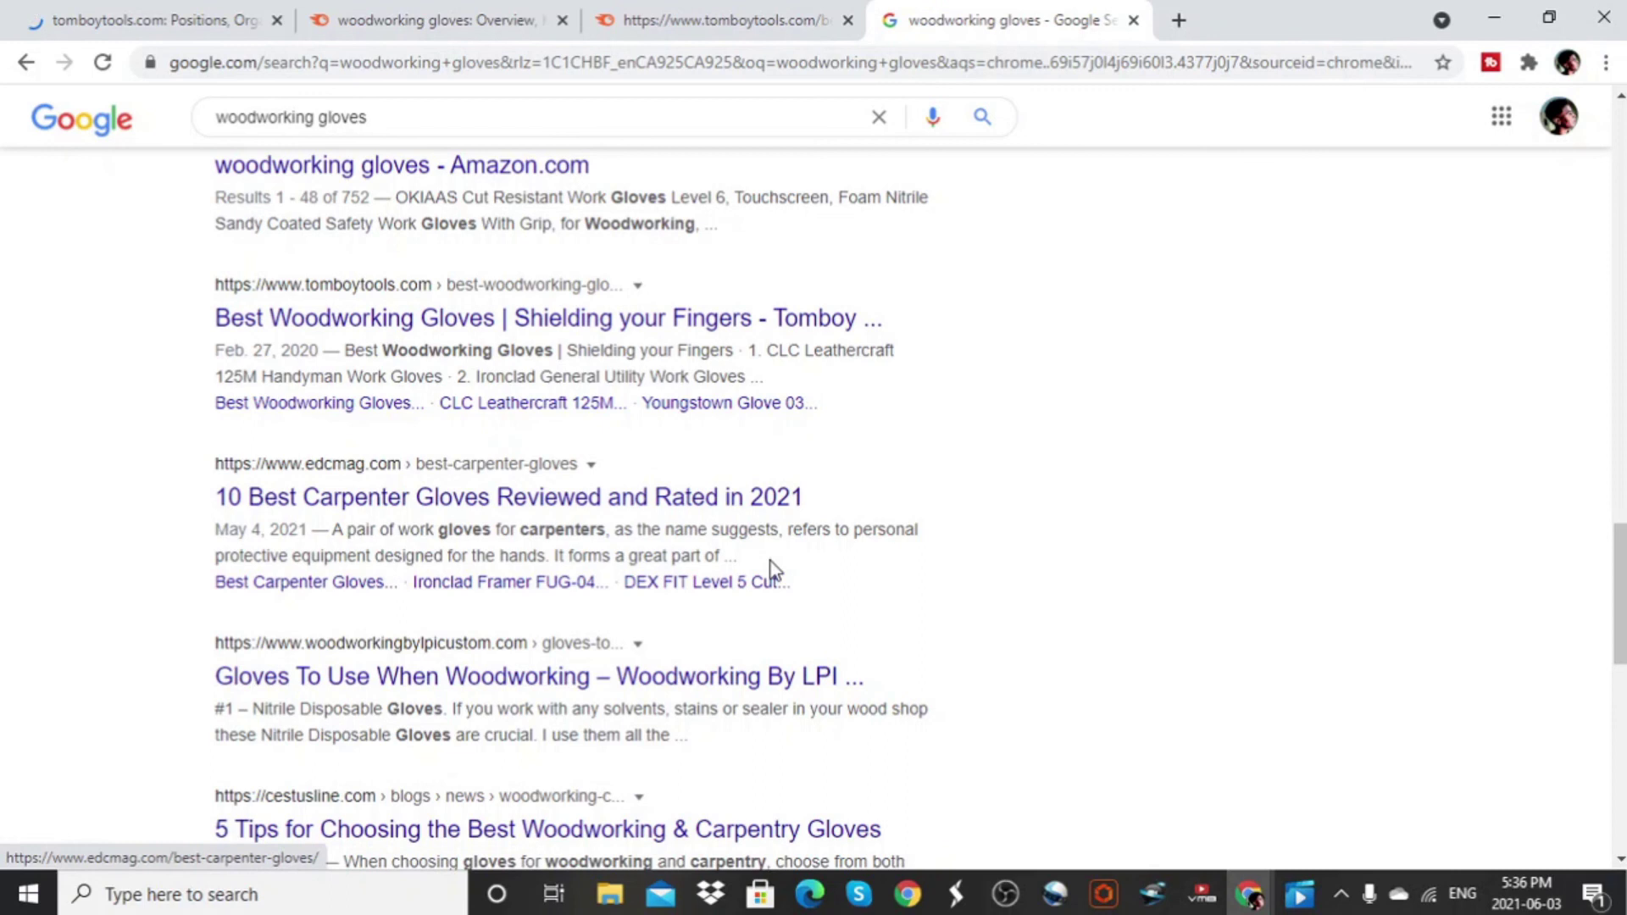
scroll(773, 570, down, 3)
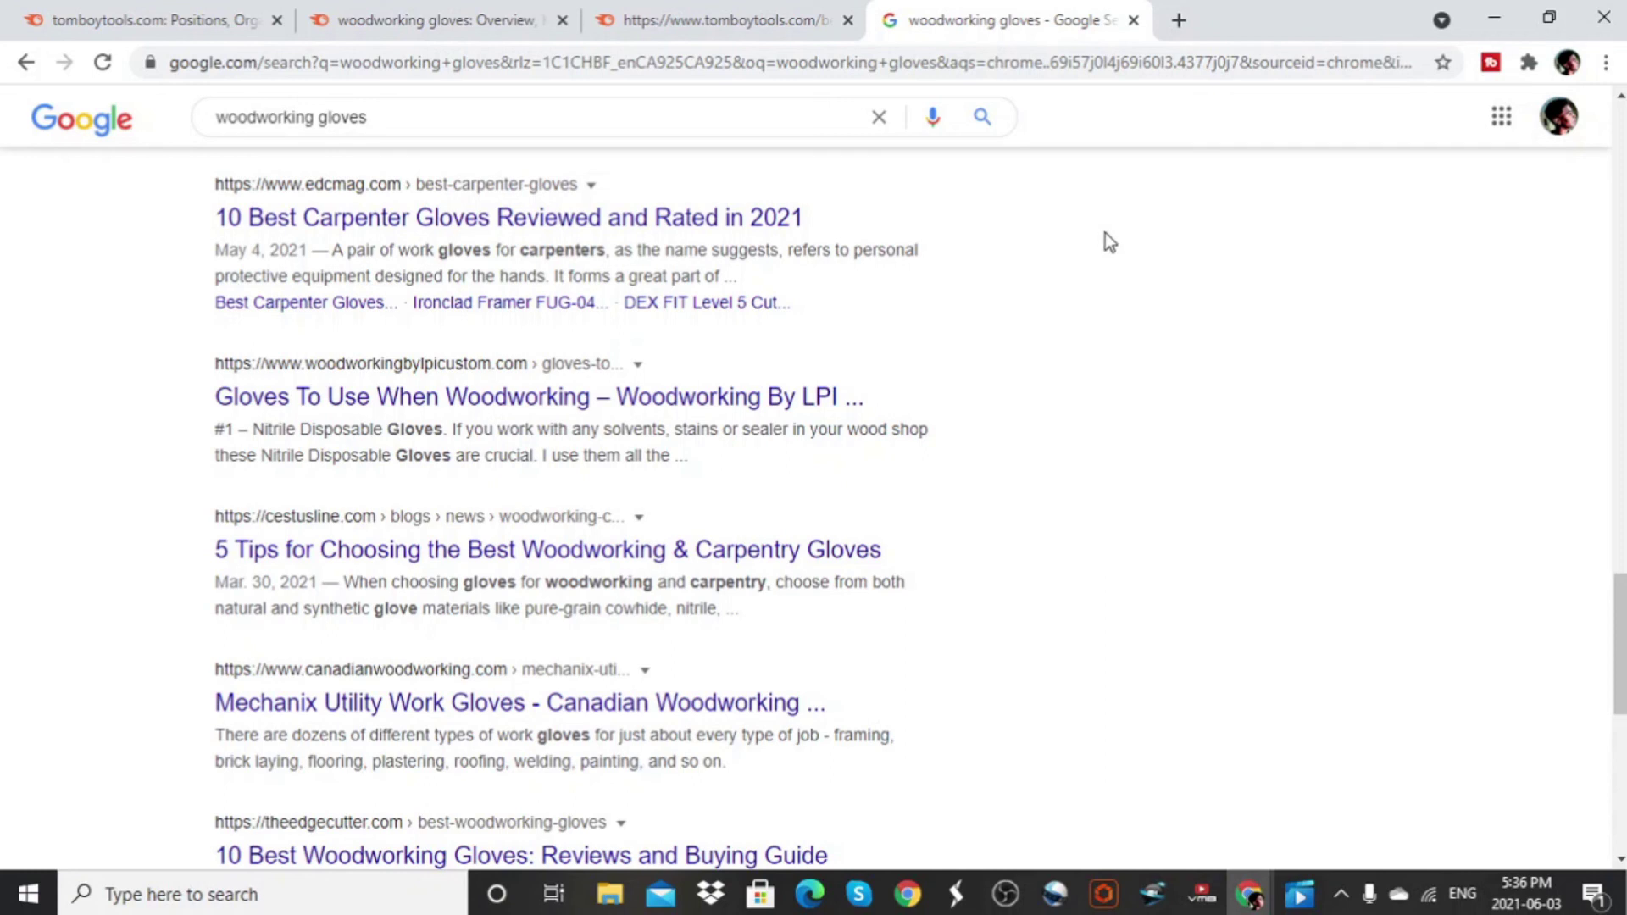
Step: Return to the tomboytools.com organic positions report, checking the woodworking gloves Keyword Overview in between
click(134, 13)
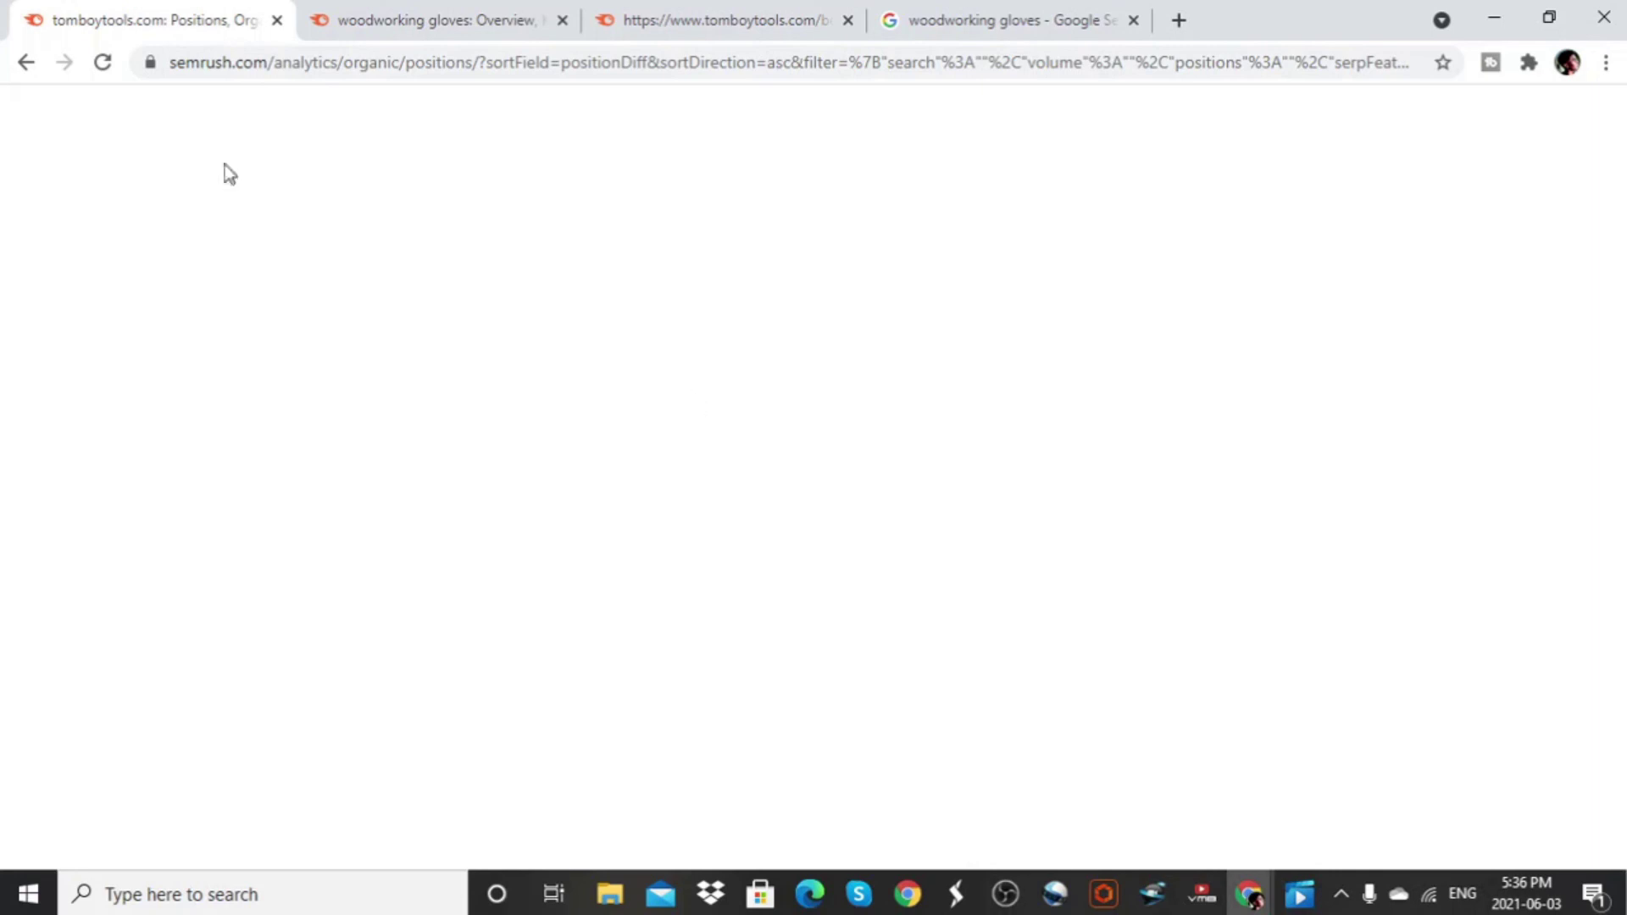
click(423, 14)
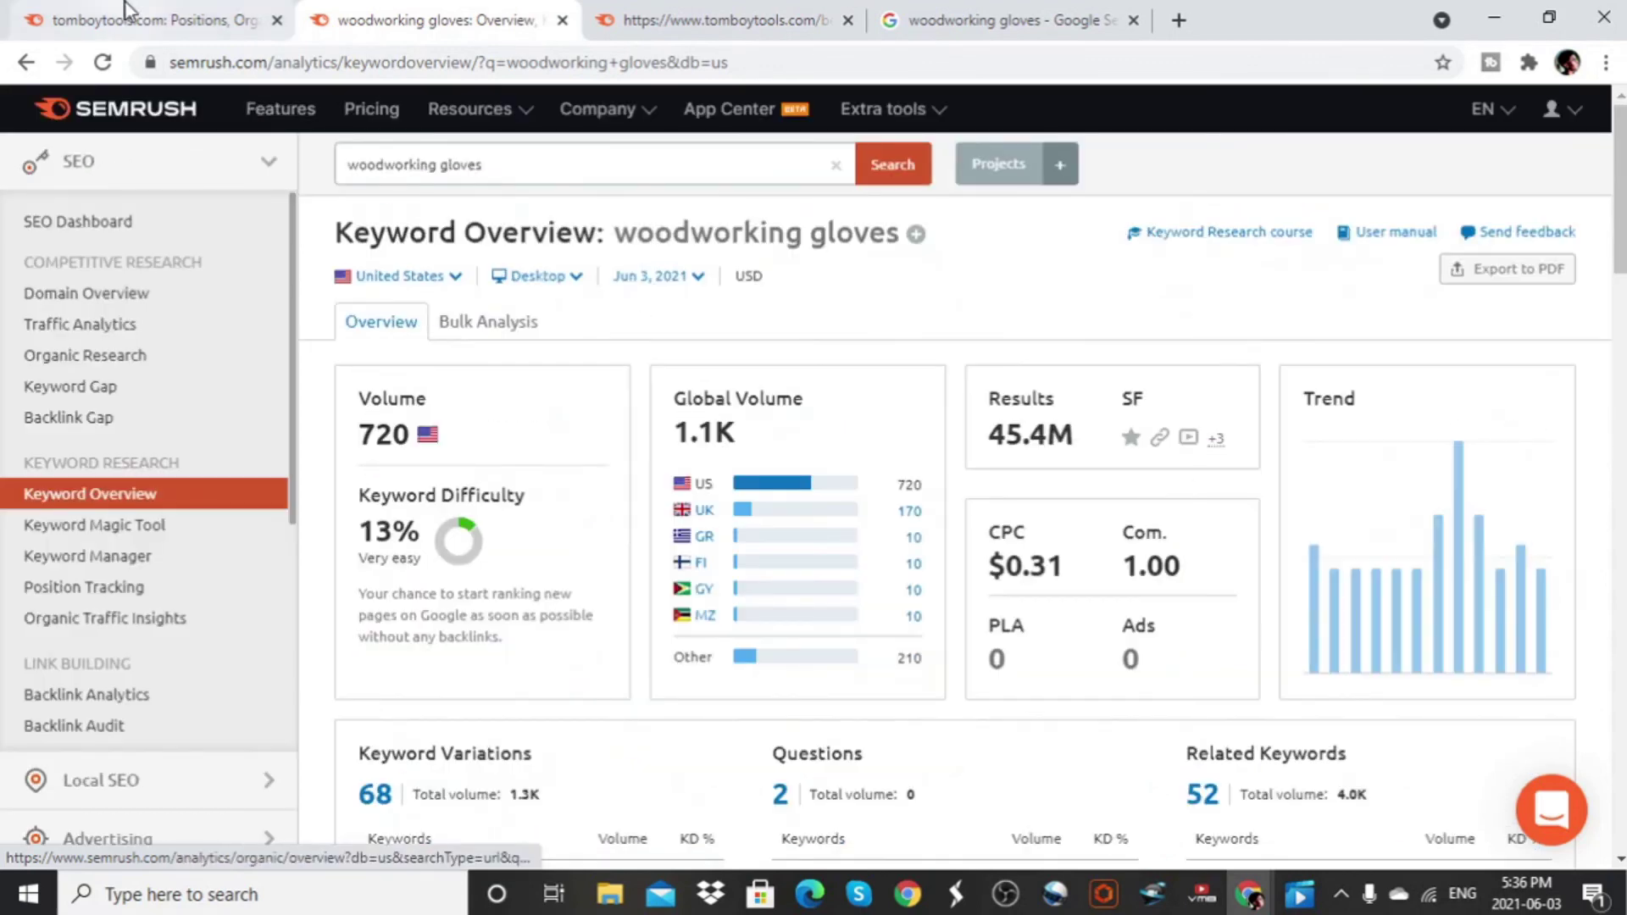
click(127, 14)
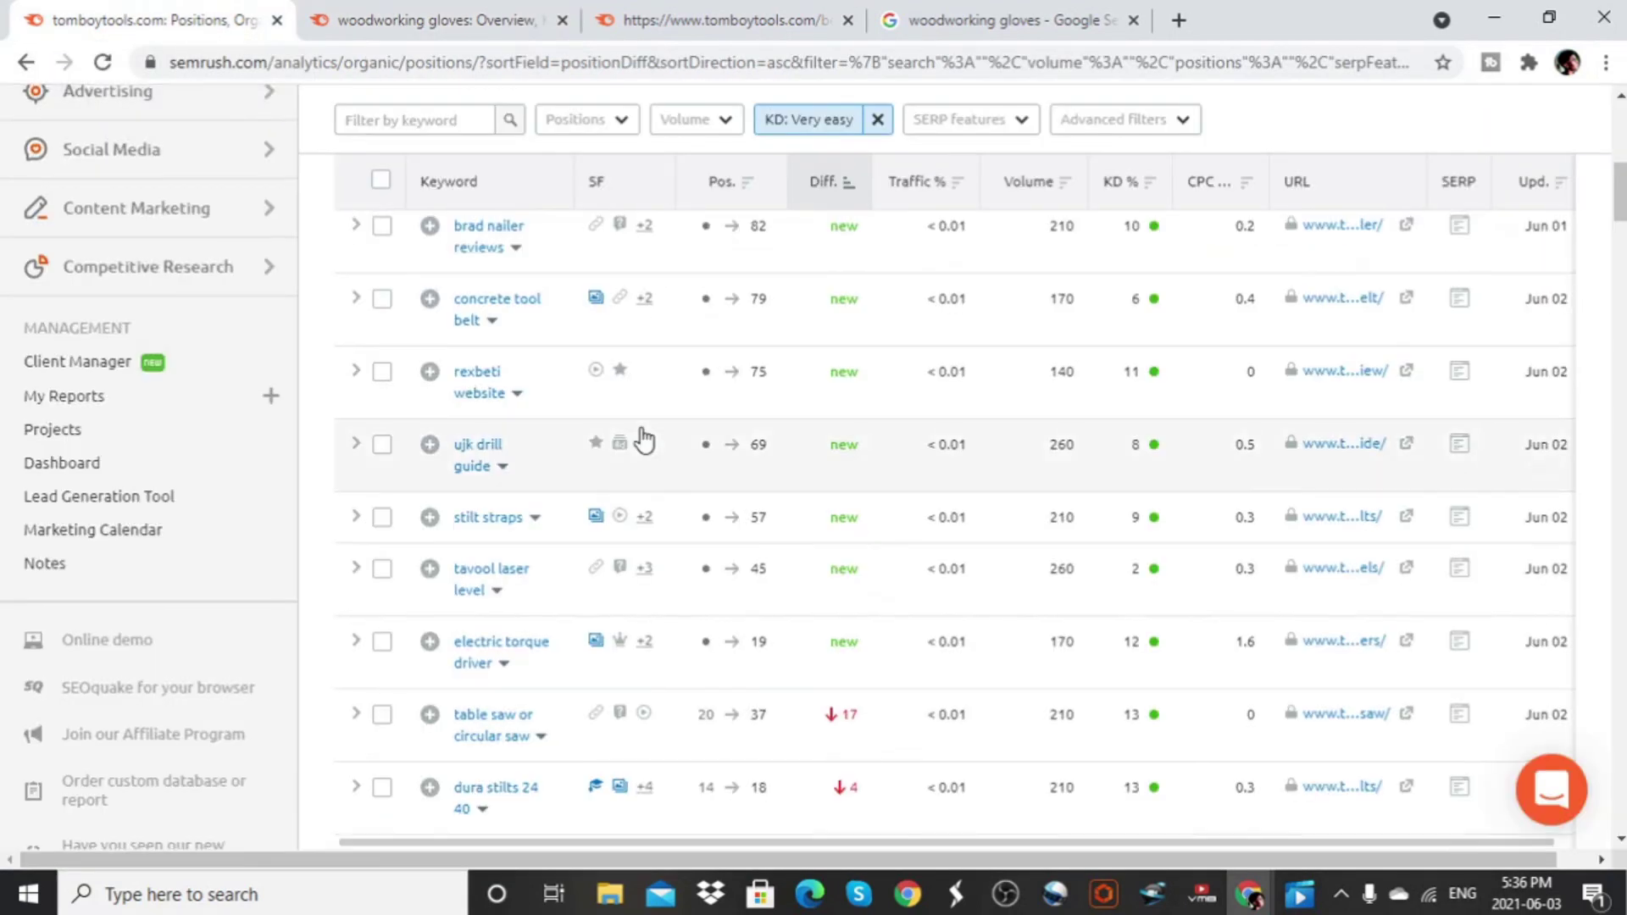
Step: Review the very easy keywords tomboytools.com ranks for, comparing their positions, search volume and keyword difficulty
scroll(642, 438, up, 1)
scroll(763, 424, up, 1)
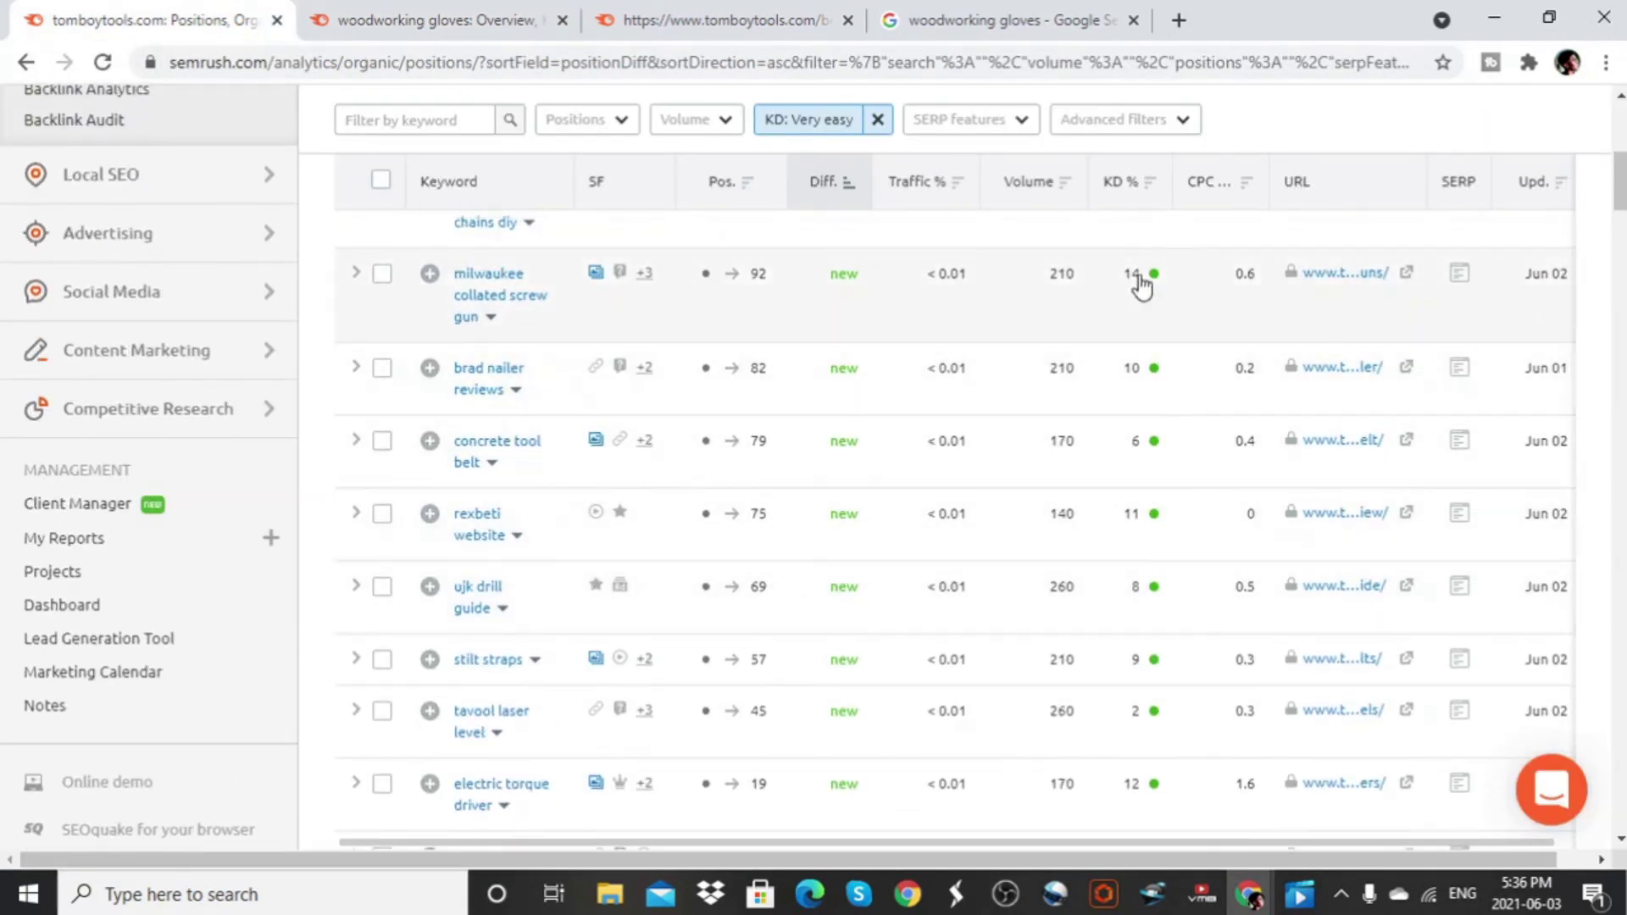
scroll(1161, 536, down, 3)
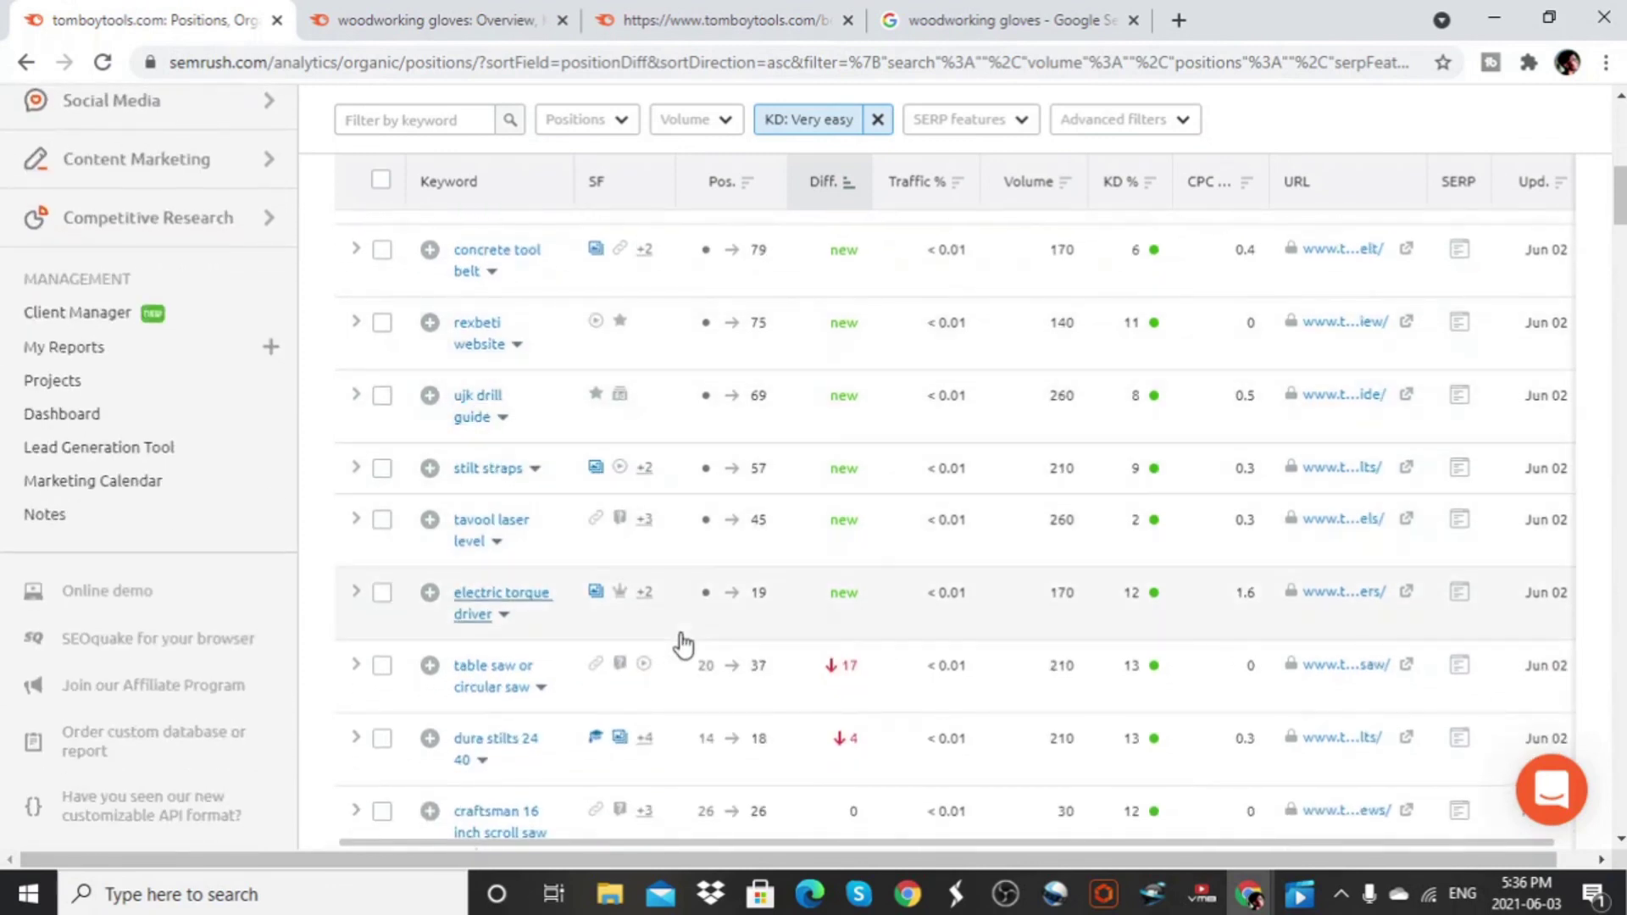
scroll(799, 484, up, 4)
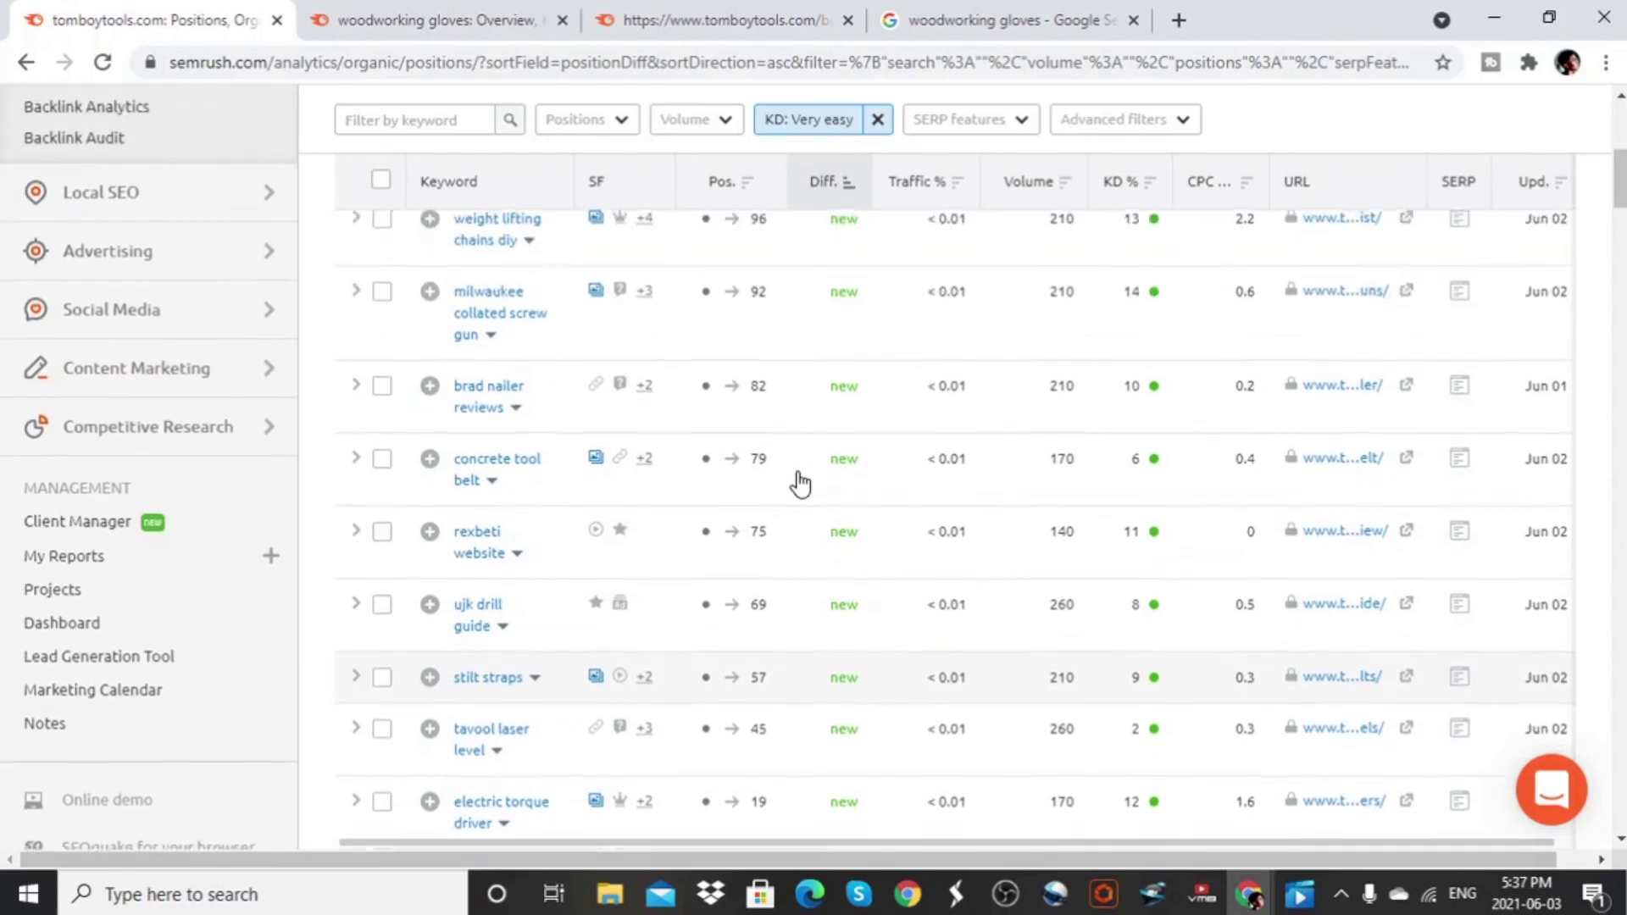
scroll(800, 479, up, 5)
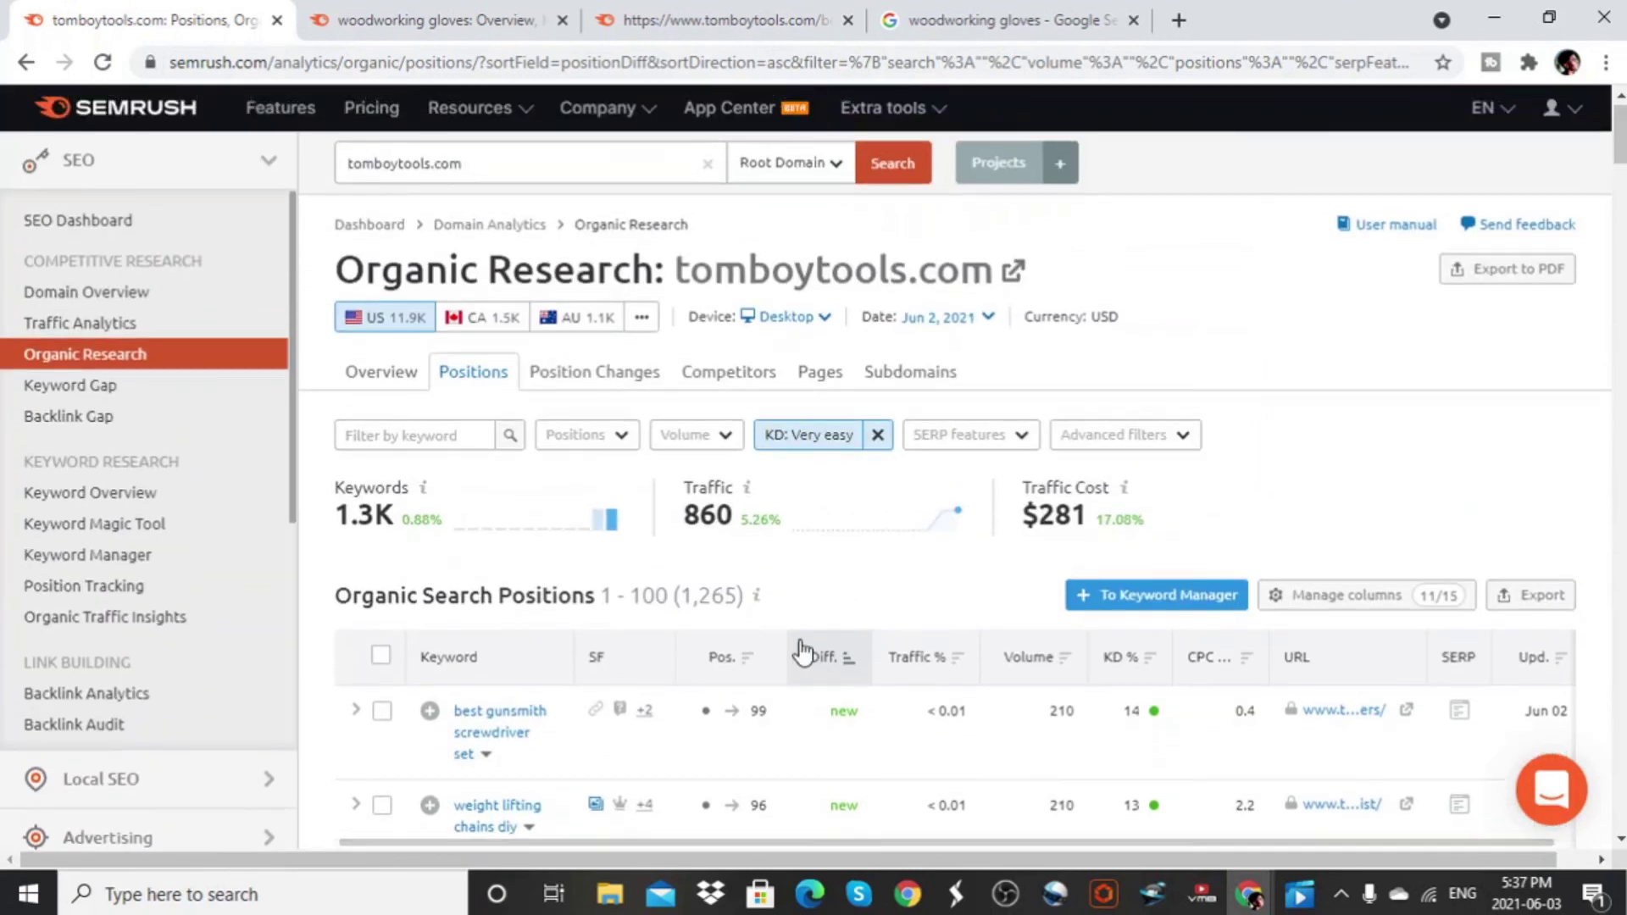
scroll(805, 630, down, 3)
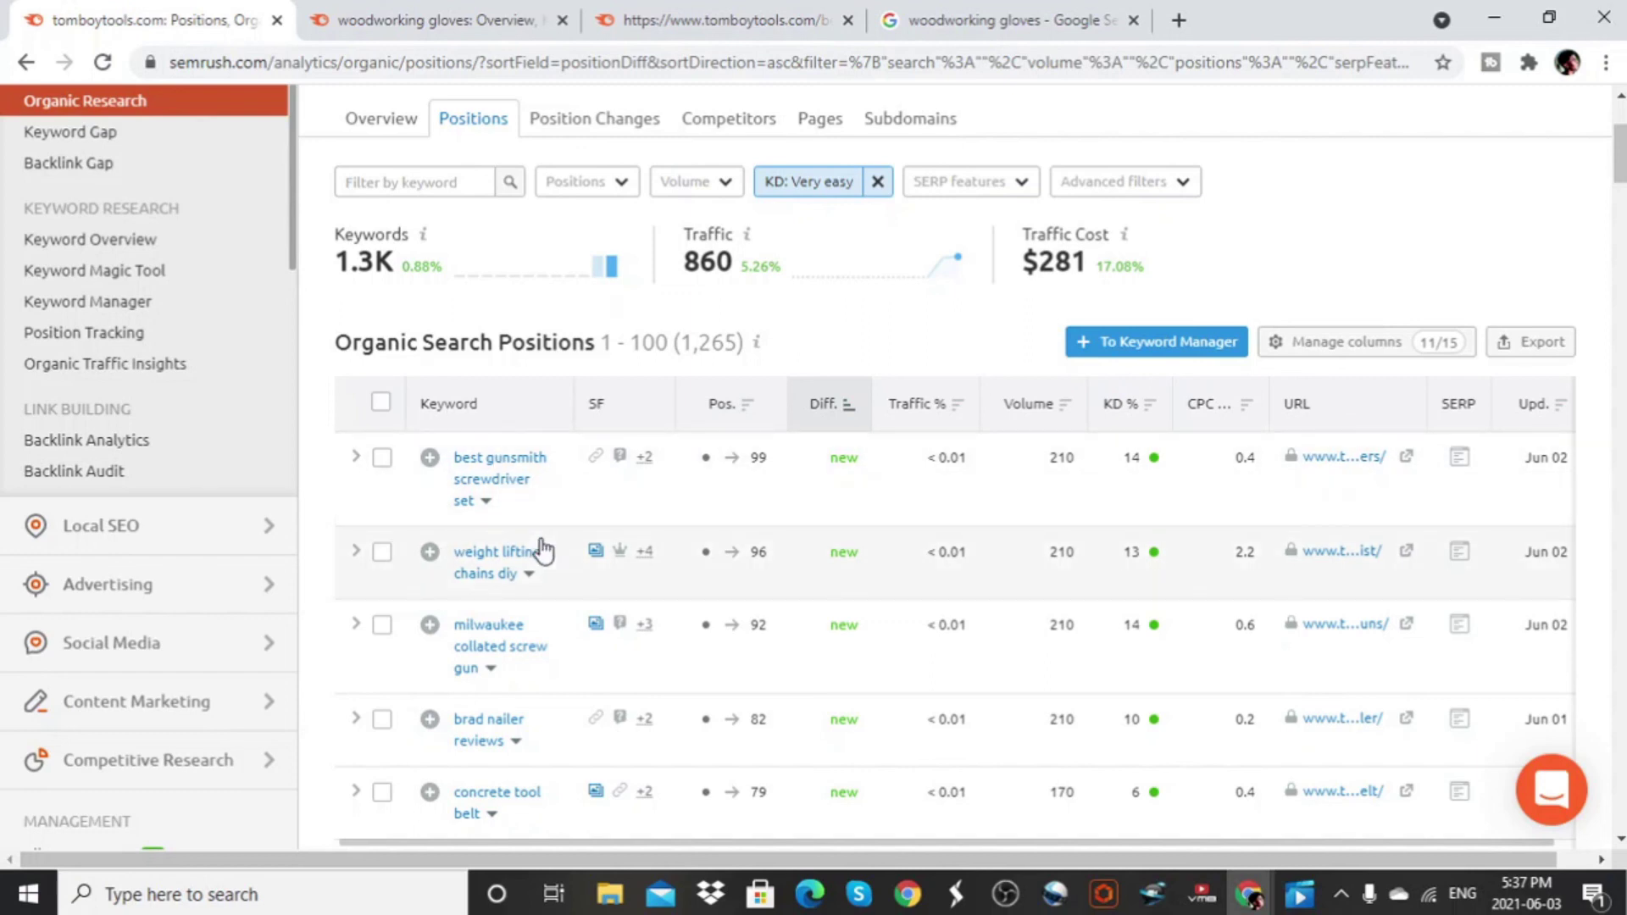
scroll(543, 551, up, 3)
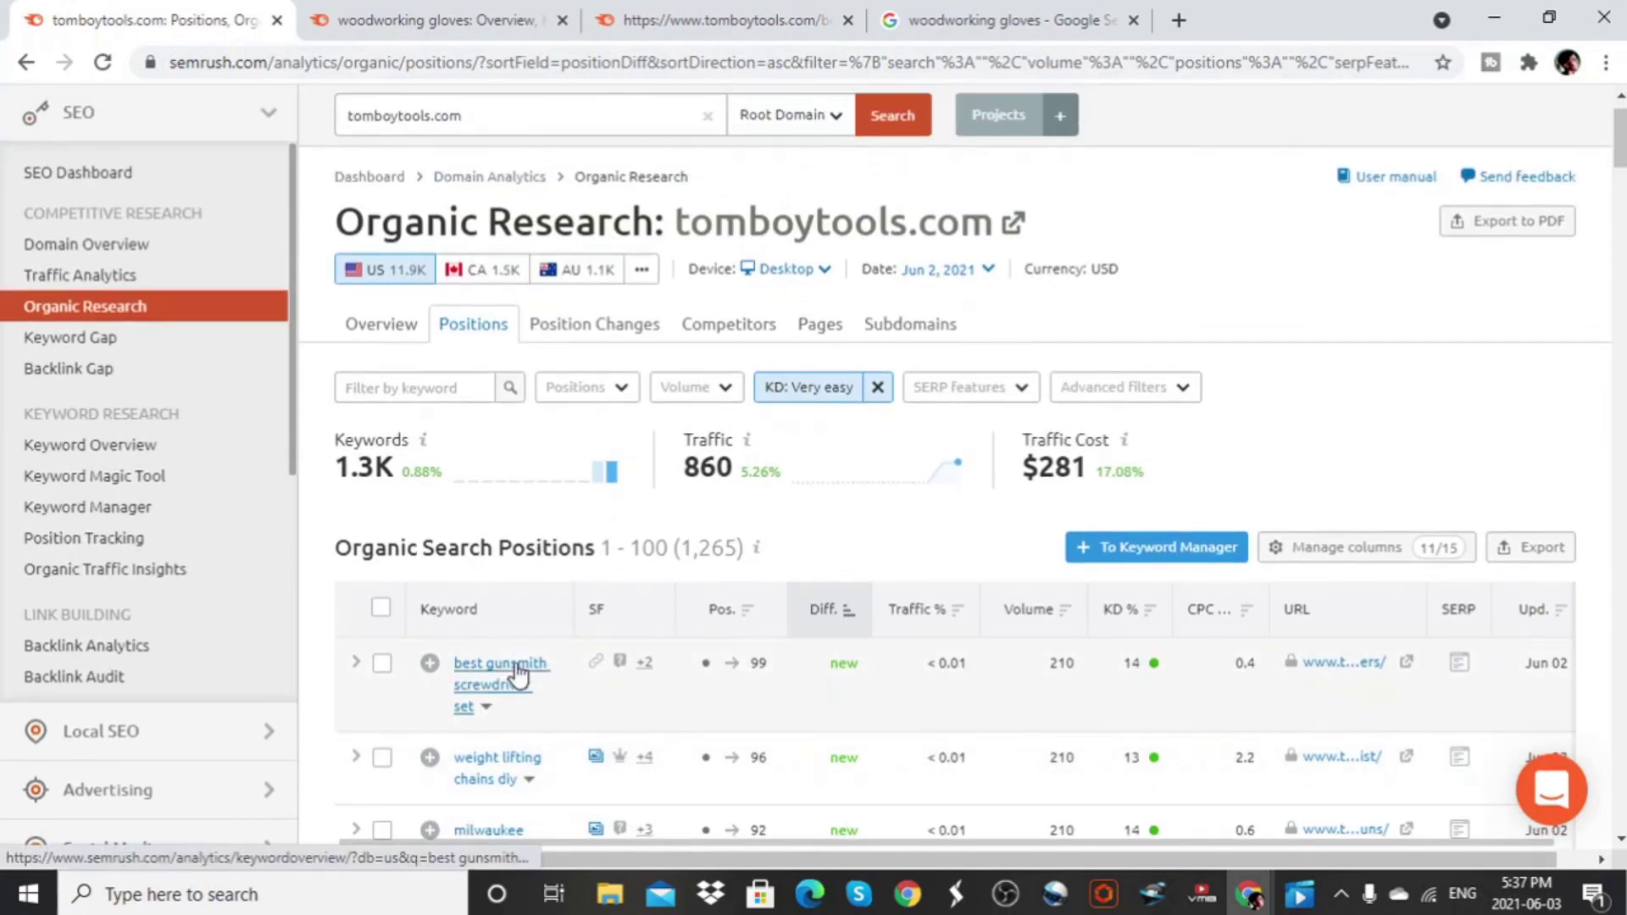
scroll(512, 665, down, 2)
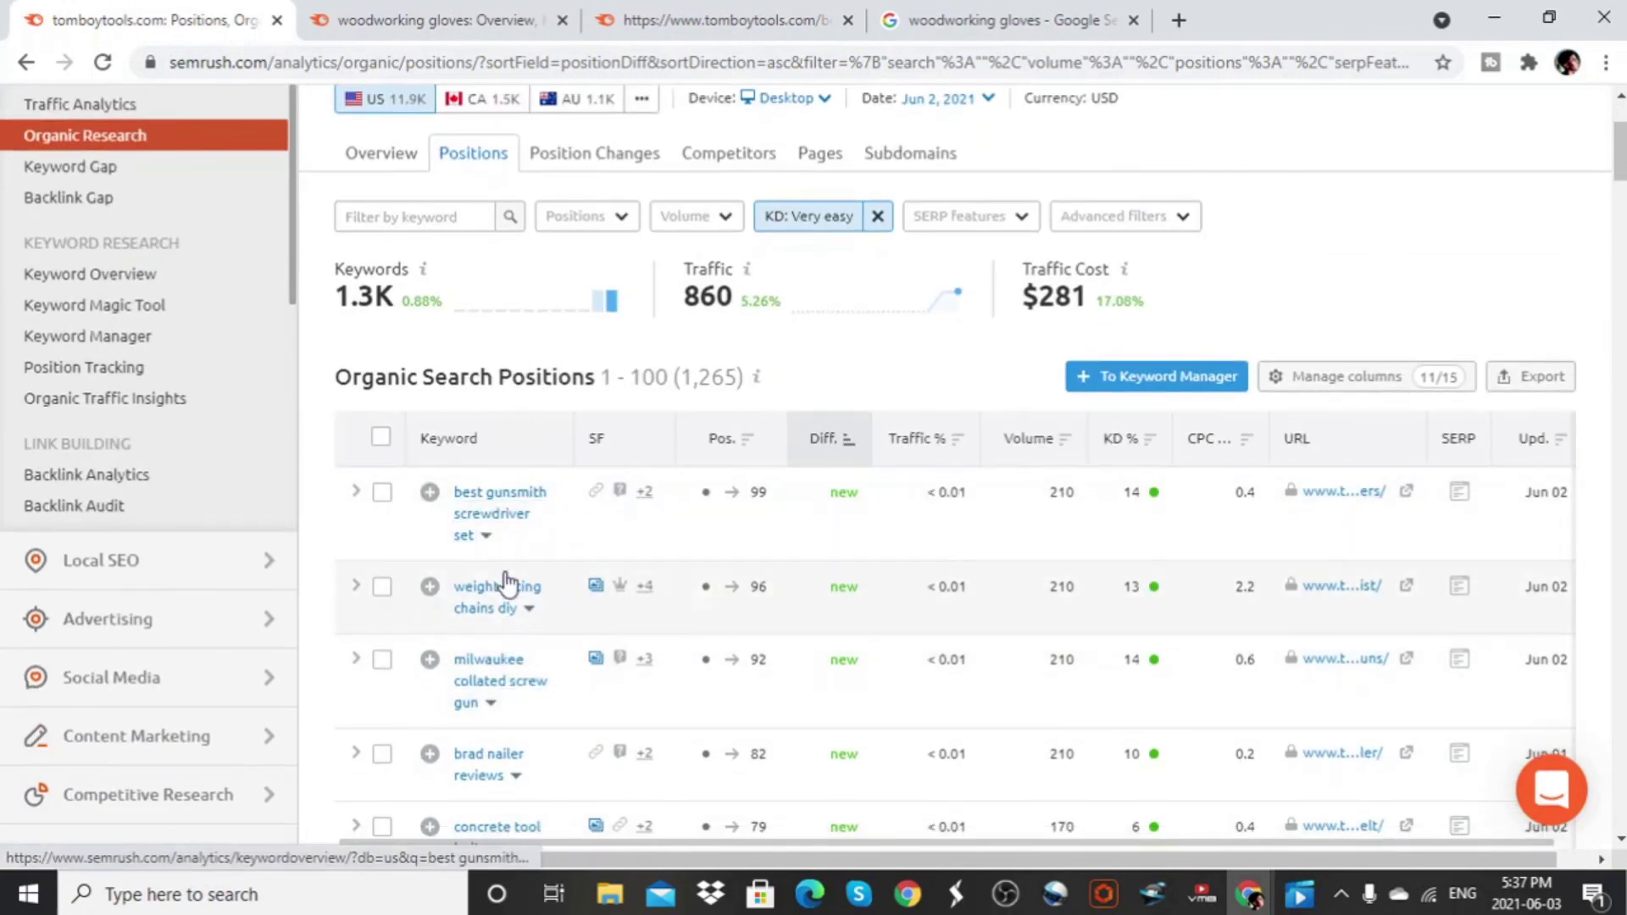
scroll(515, 726, down, 4)
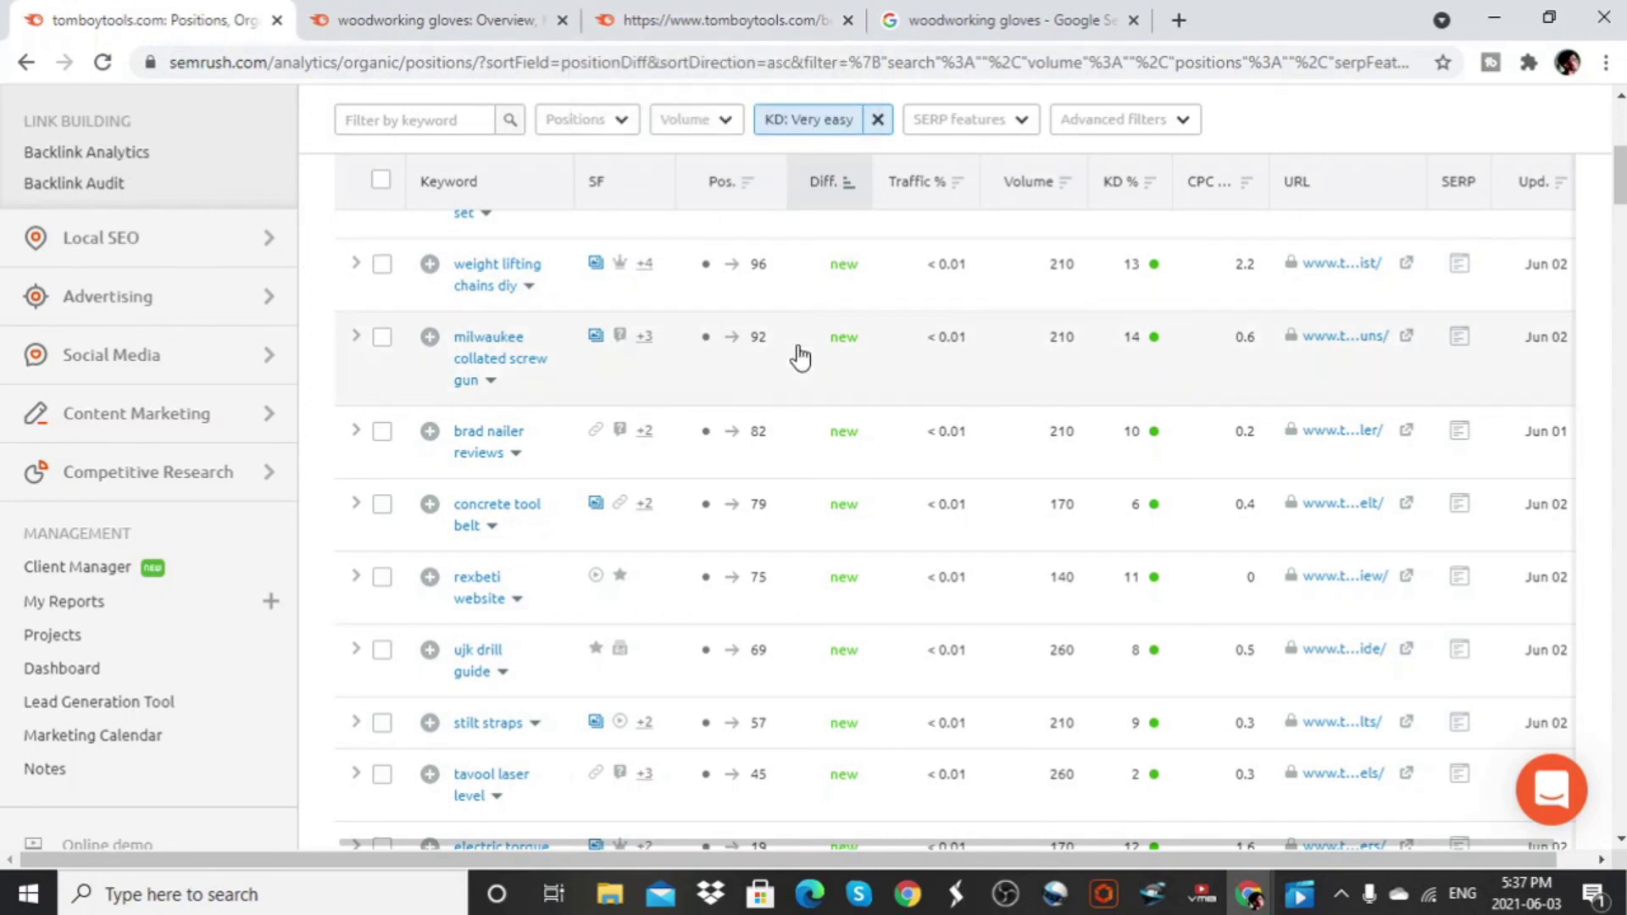
scroll(796, 350, up, 6)
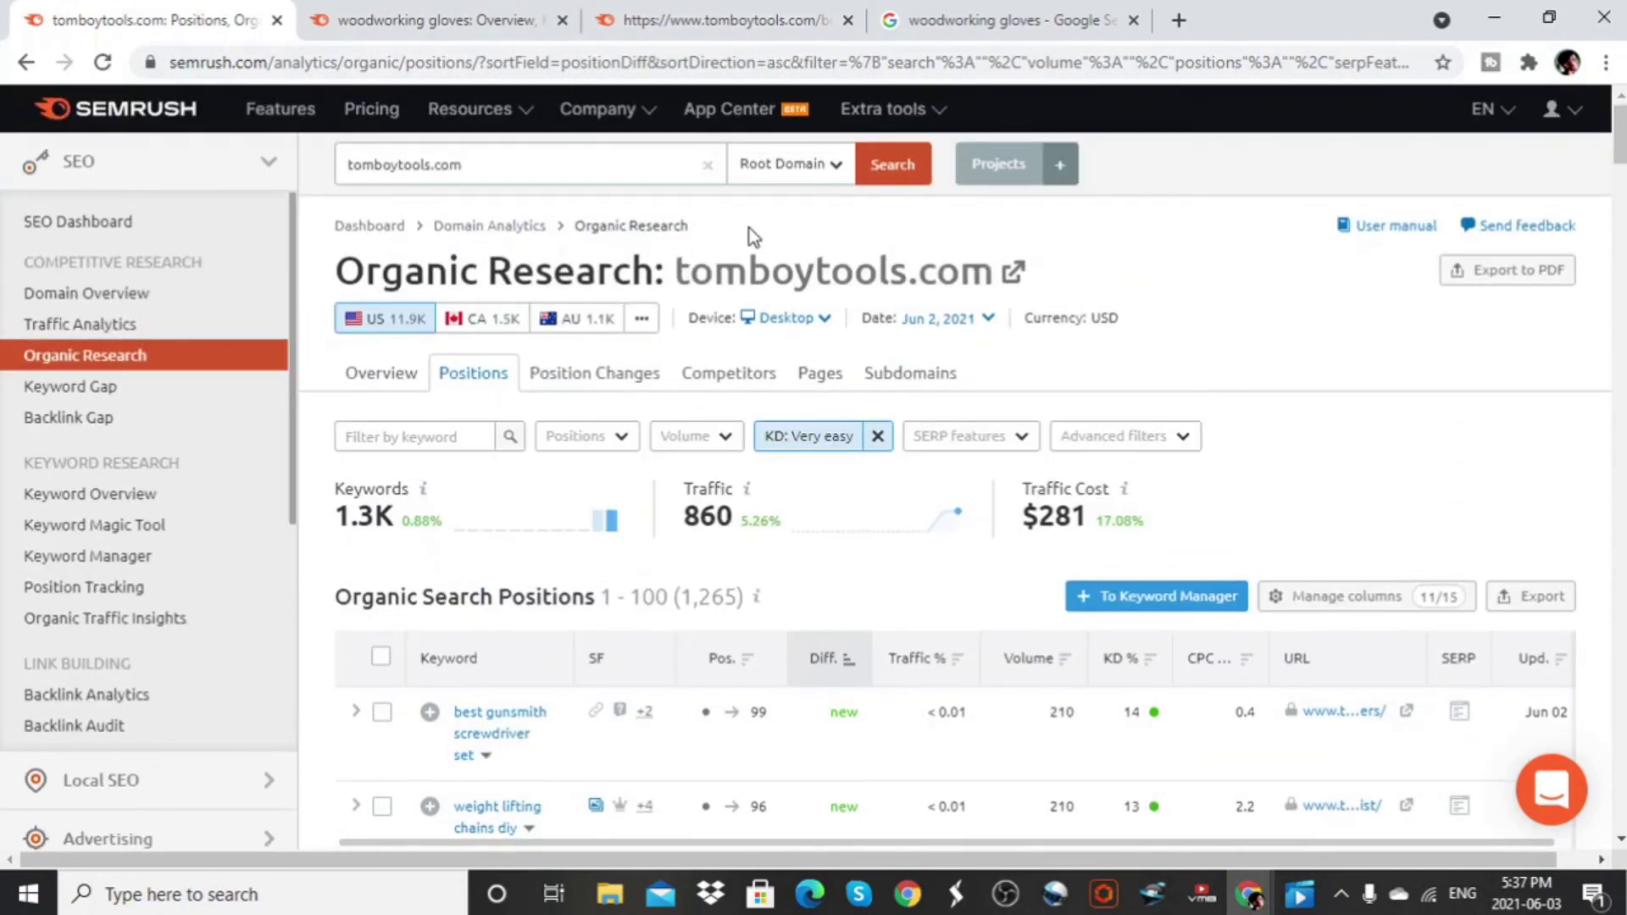